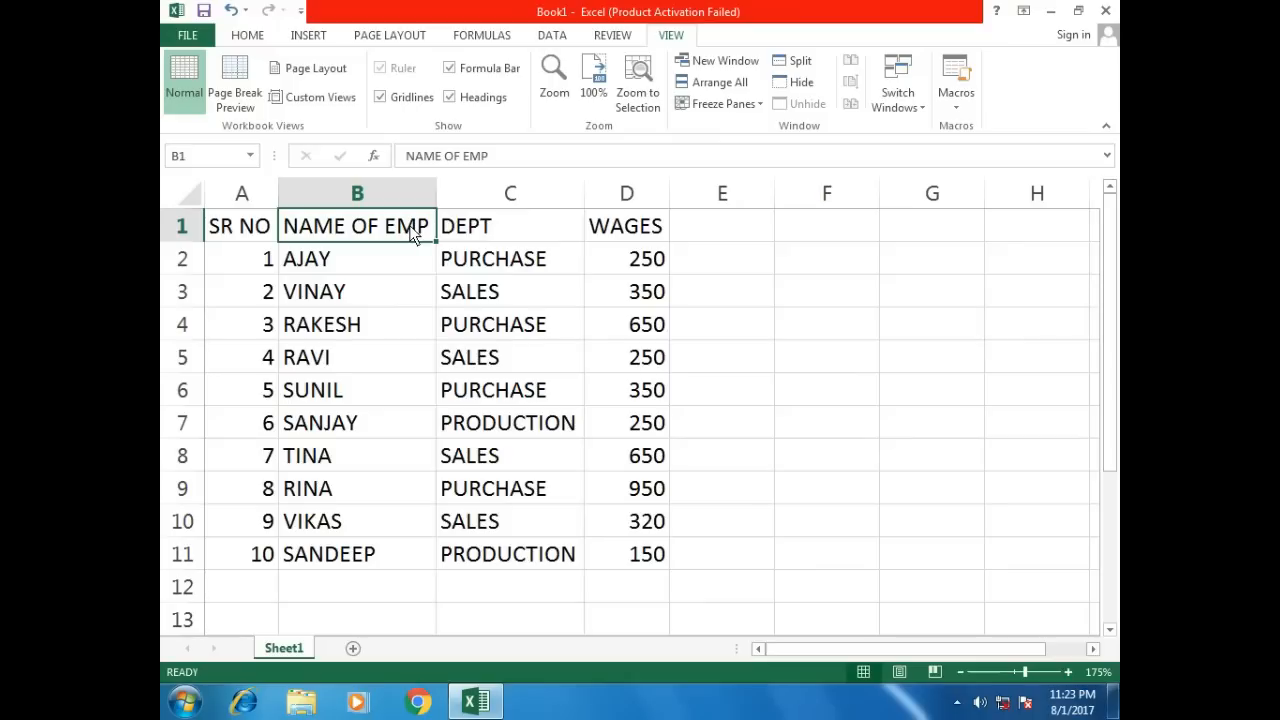
left_click_drag(658, 262, 639, 437)
left_click_drag(470, 226, 550, 558)
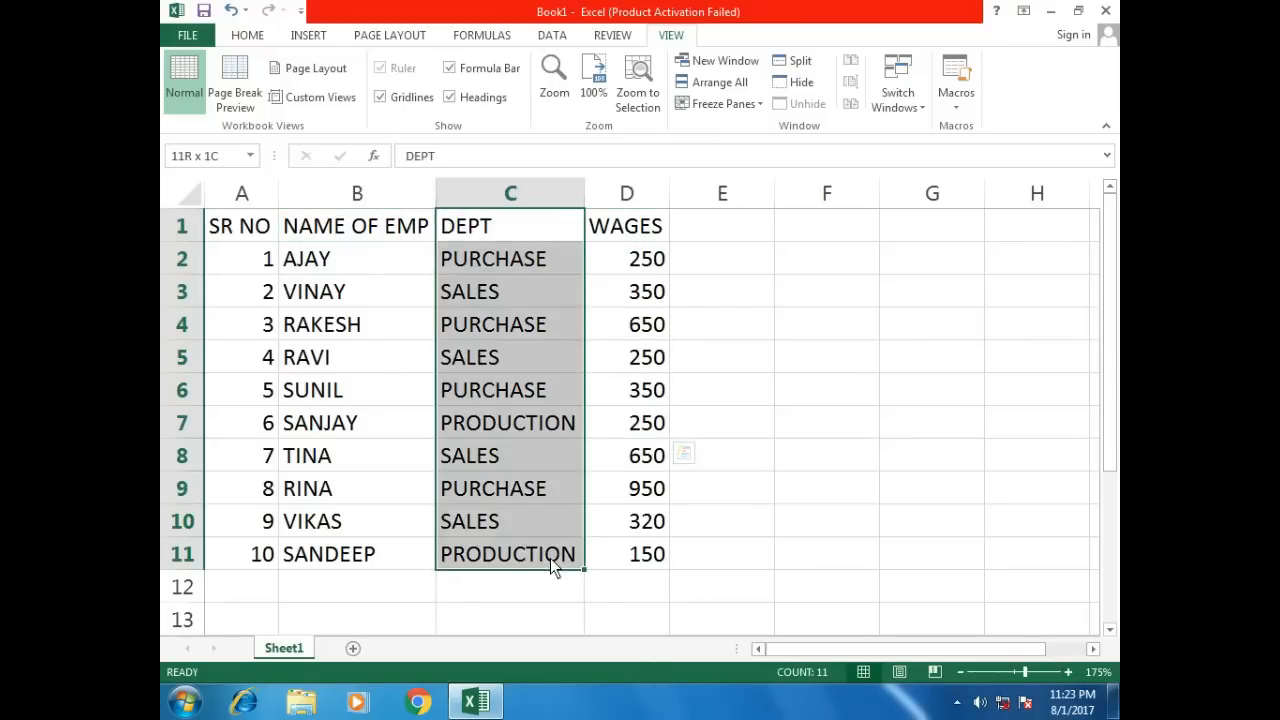
left_click(550, 466)
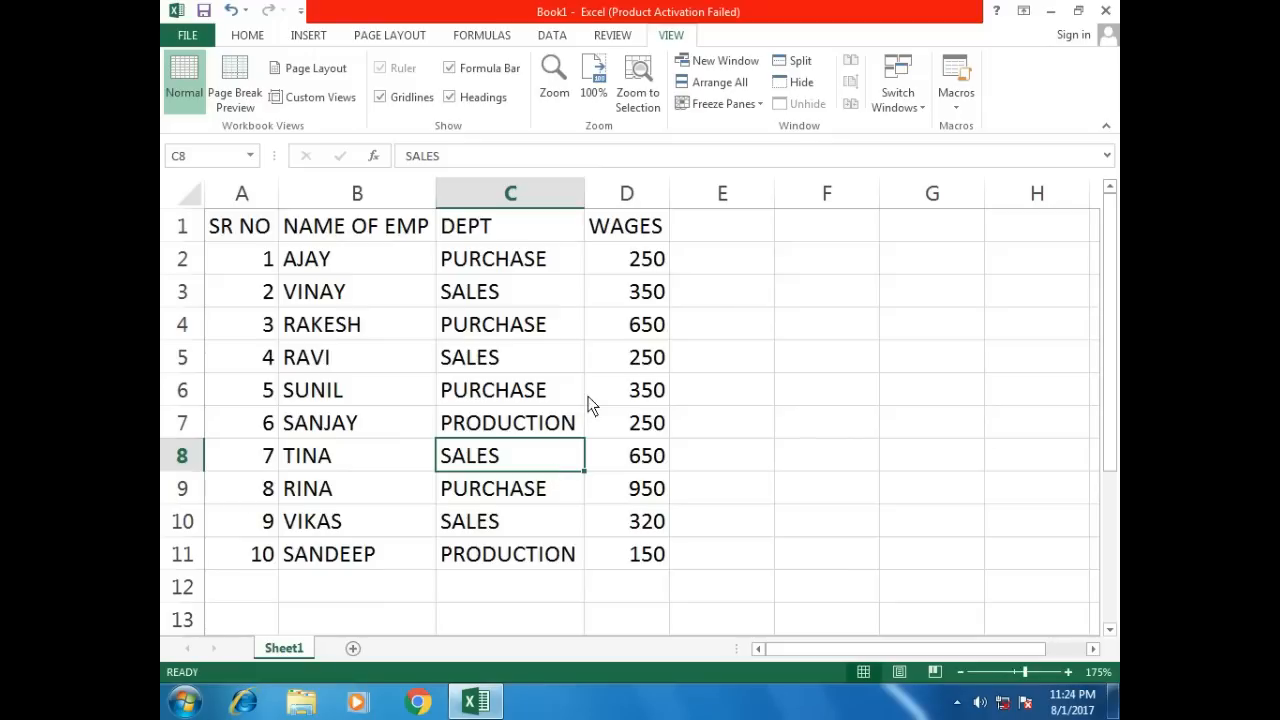
left_click(765, 264)
left_click(730, 303)
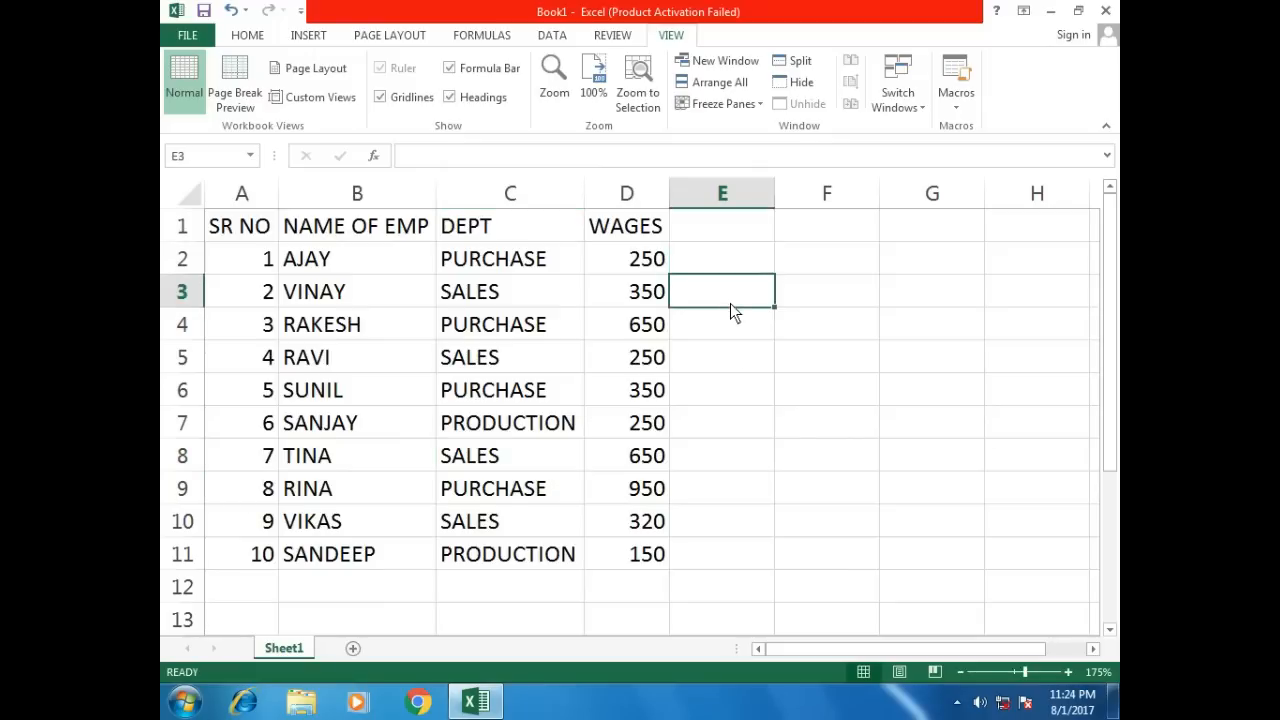
left_click(727, 366)
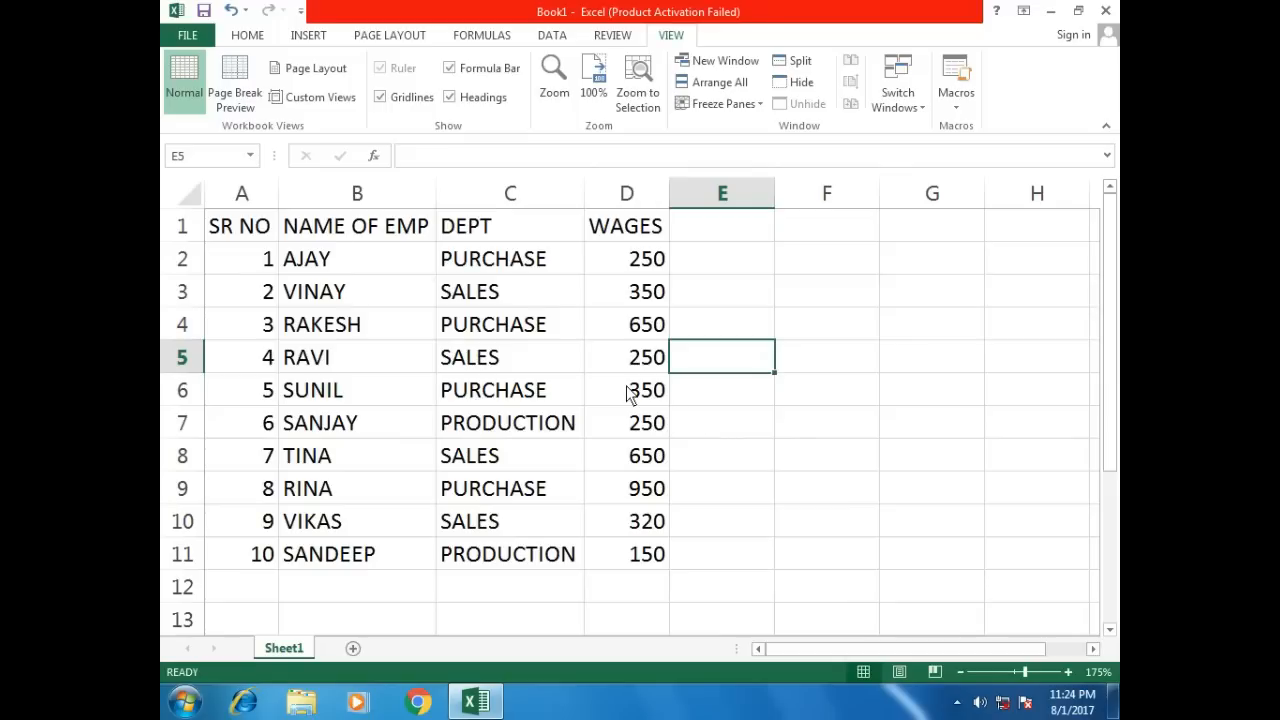
With cell A1 selected, set up a new macro recording and name the macro subtotal_macro
left_click(253, 231)
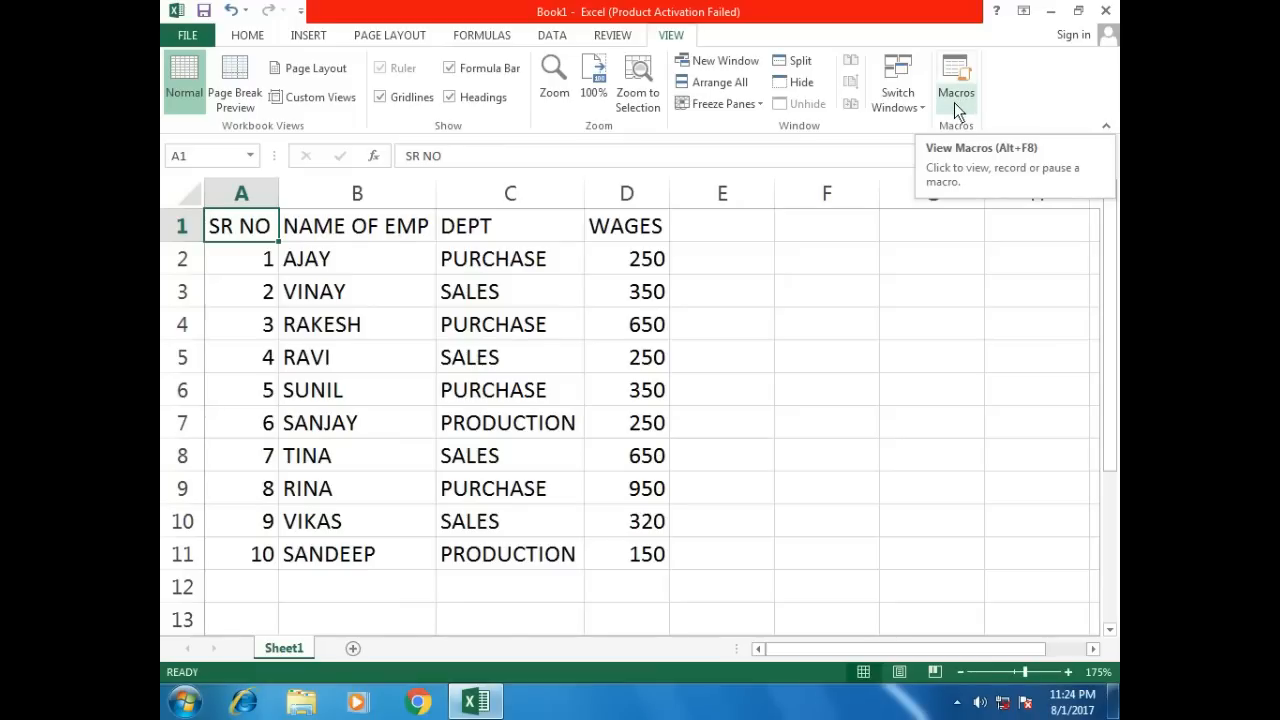
key("super+plus")
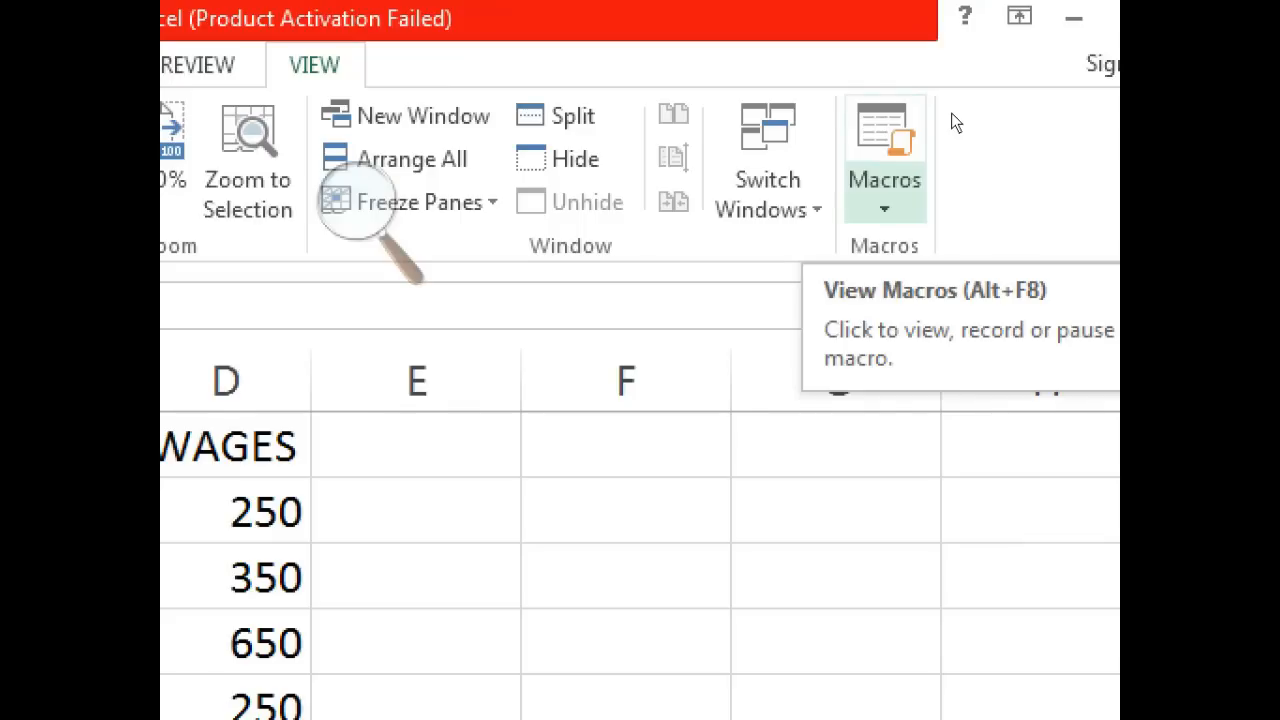
left_click(951, 109)
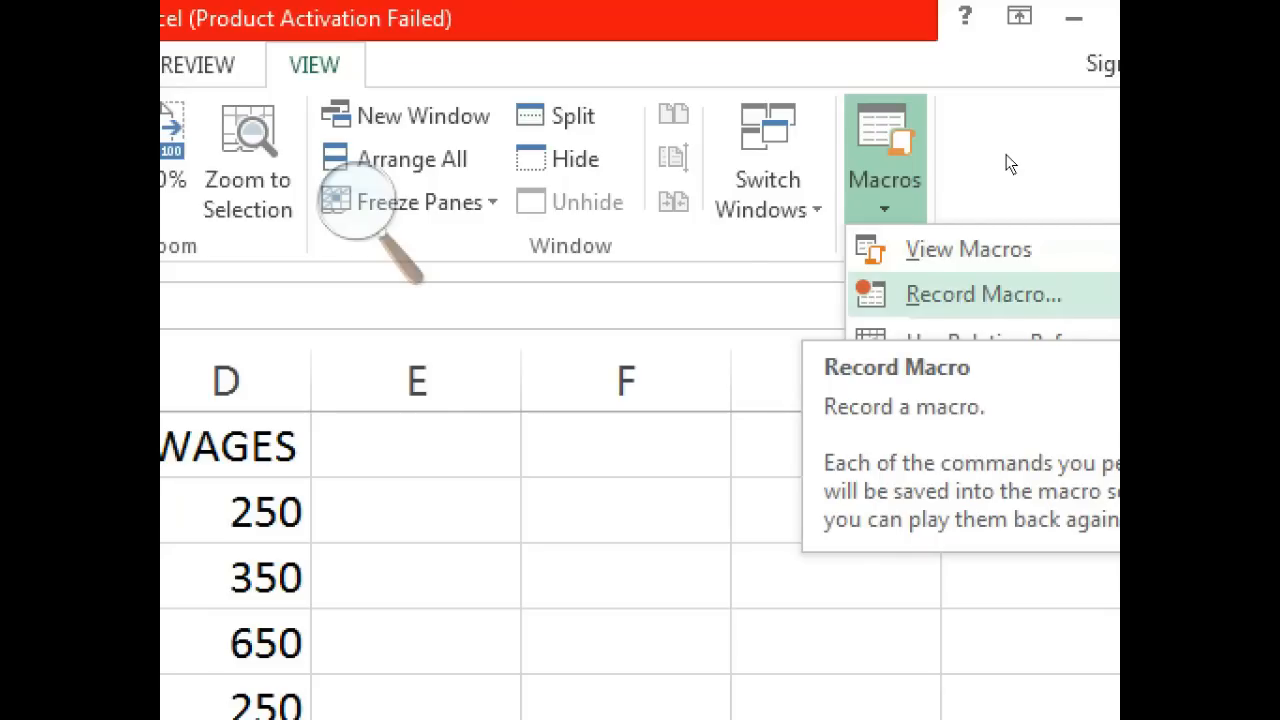
left_click(983, 294)
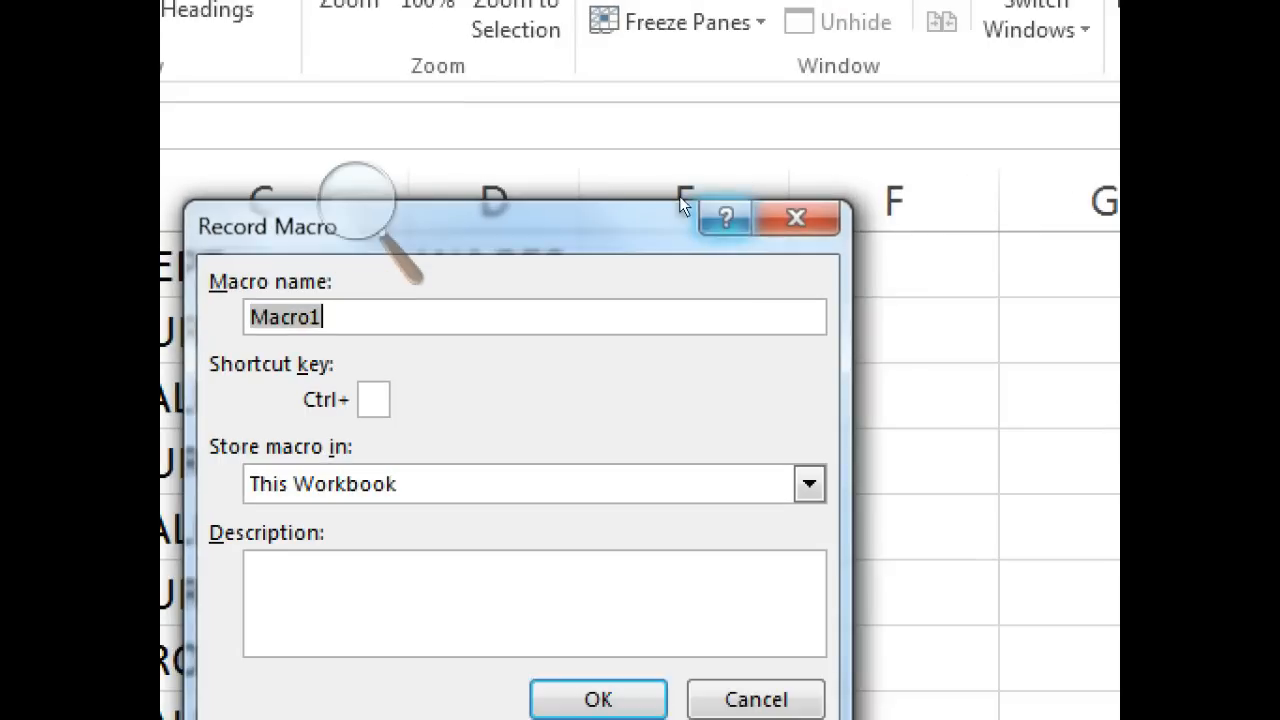
left_click_drag(675, 200, 755, 160)
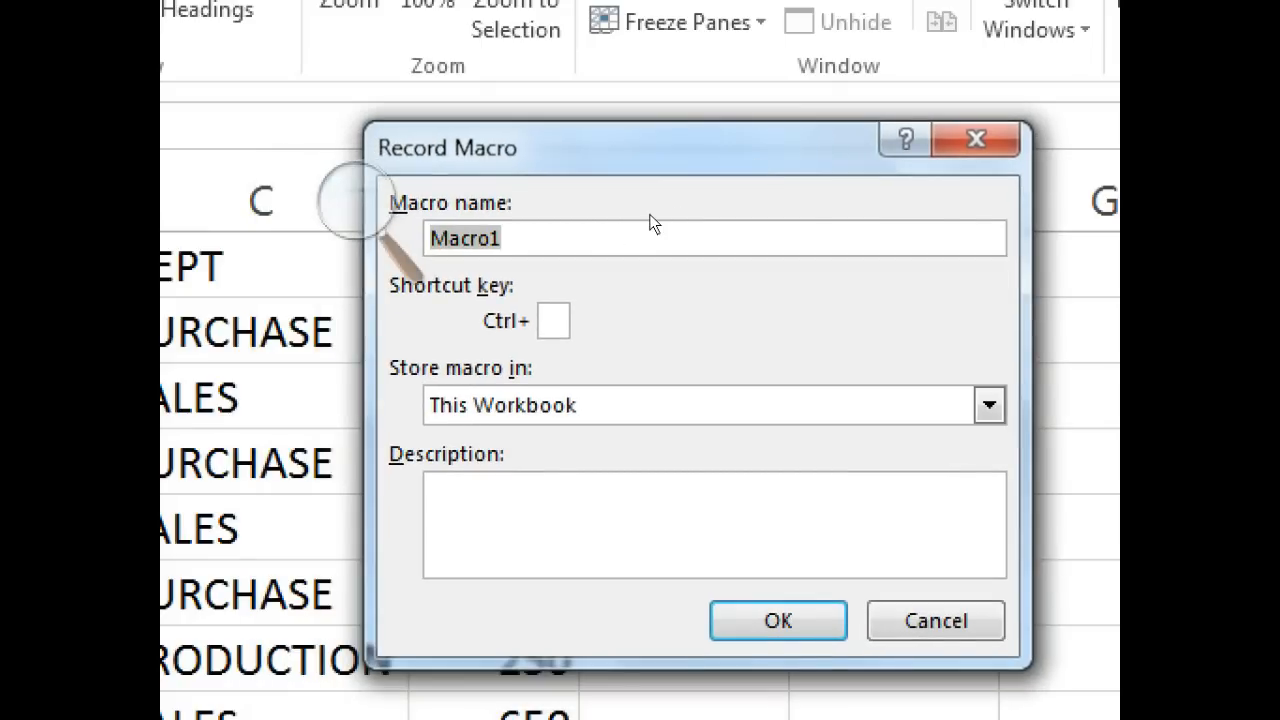
type("subtotal")
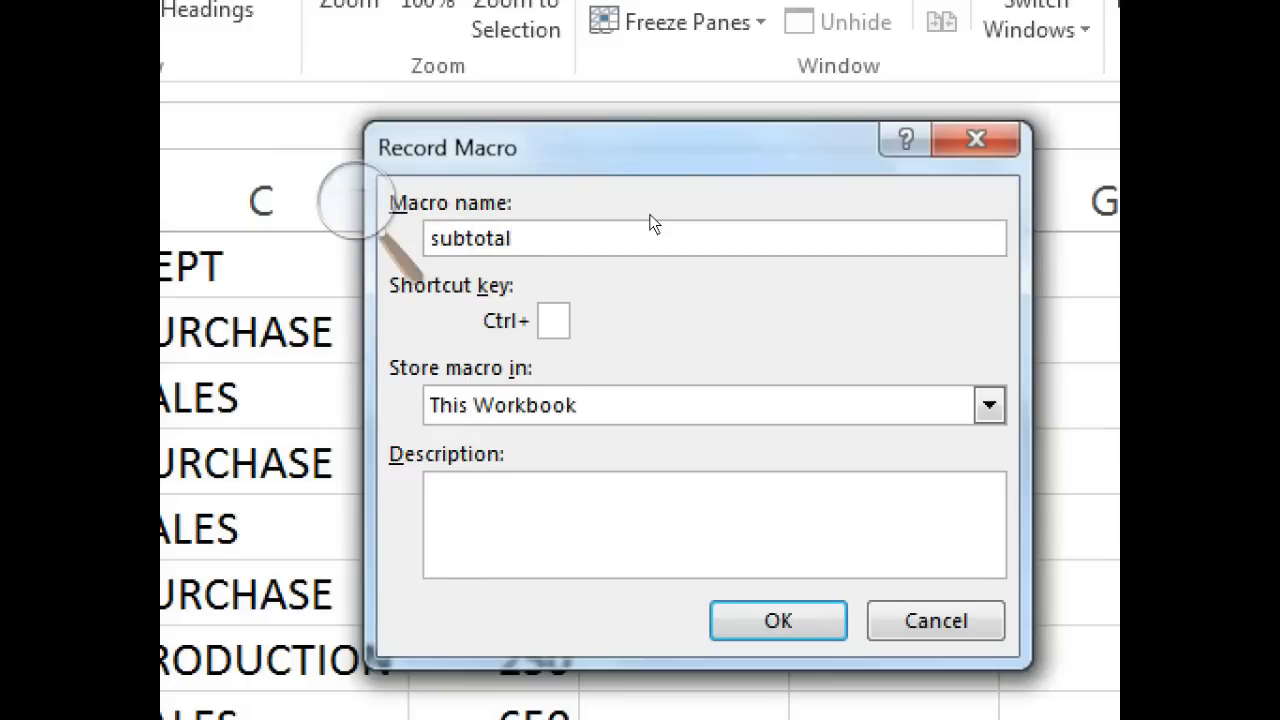
type("_macro")
key("Tab")
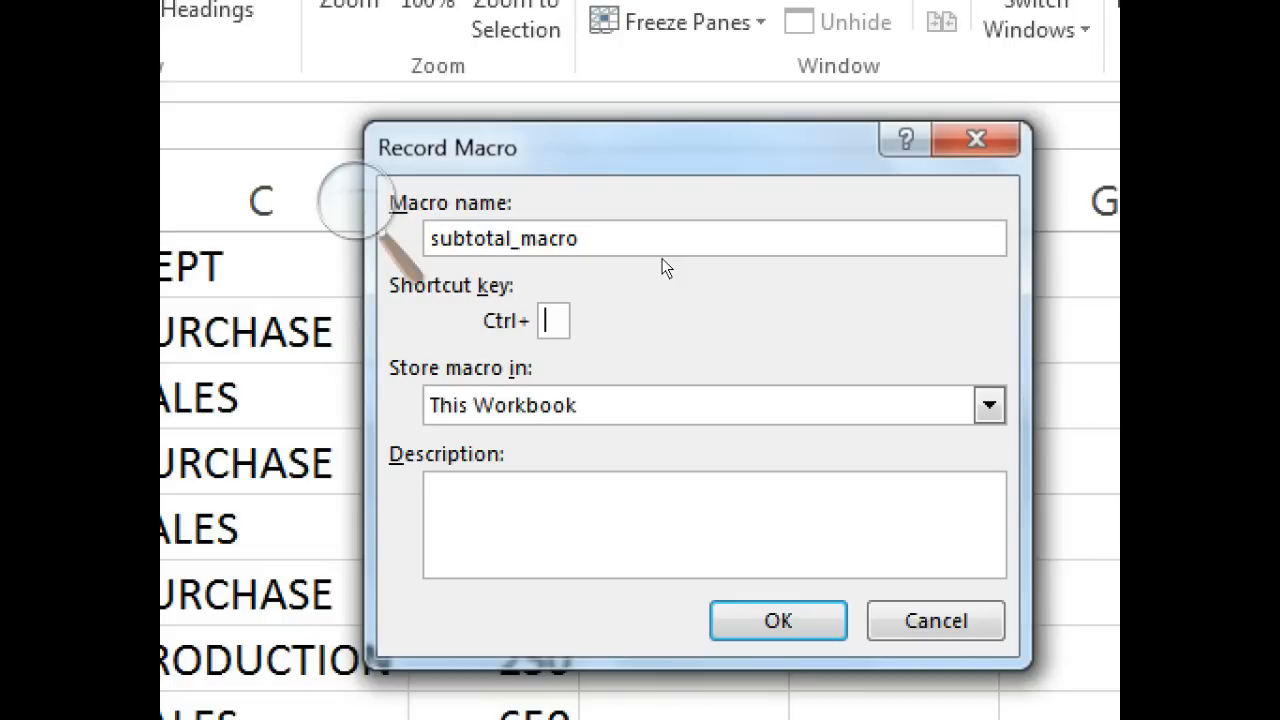
type("a")
key("BackSpace")
type("A")
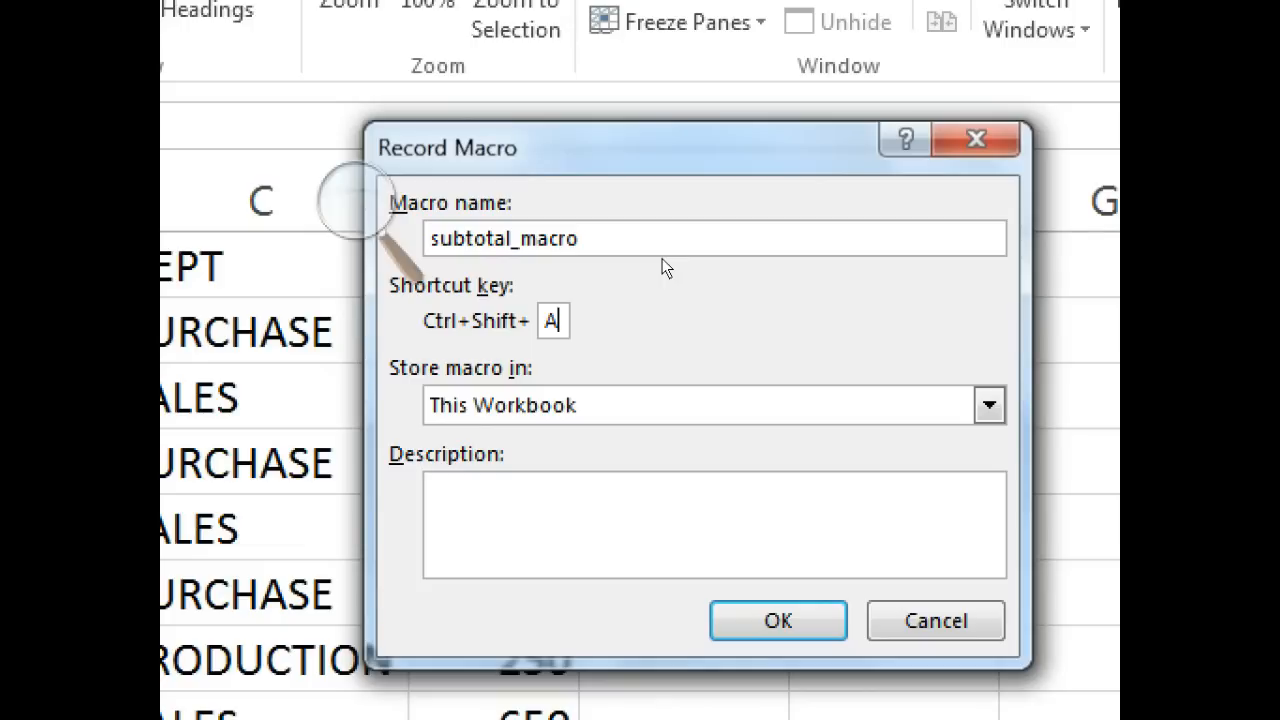
key("BackSpace")
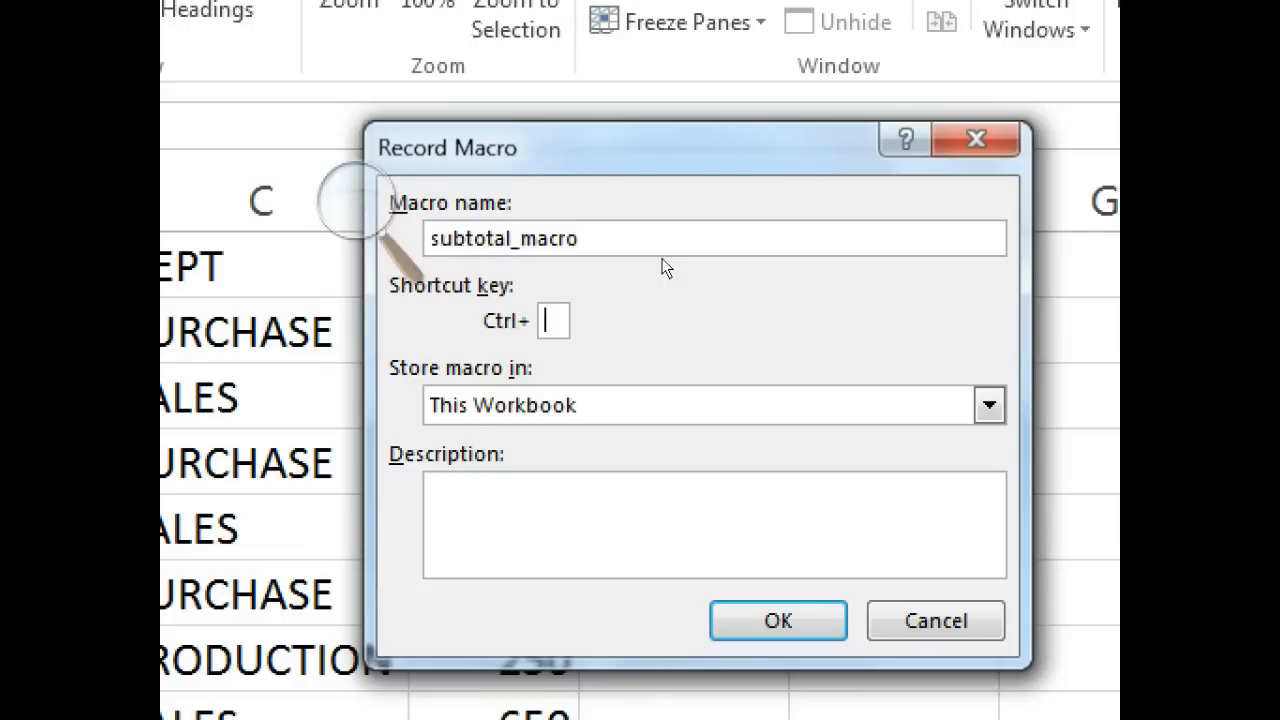
Assign Ctrl+q as the macro's shortcut, keep it stored in This Workbook, and start recording
type("q")
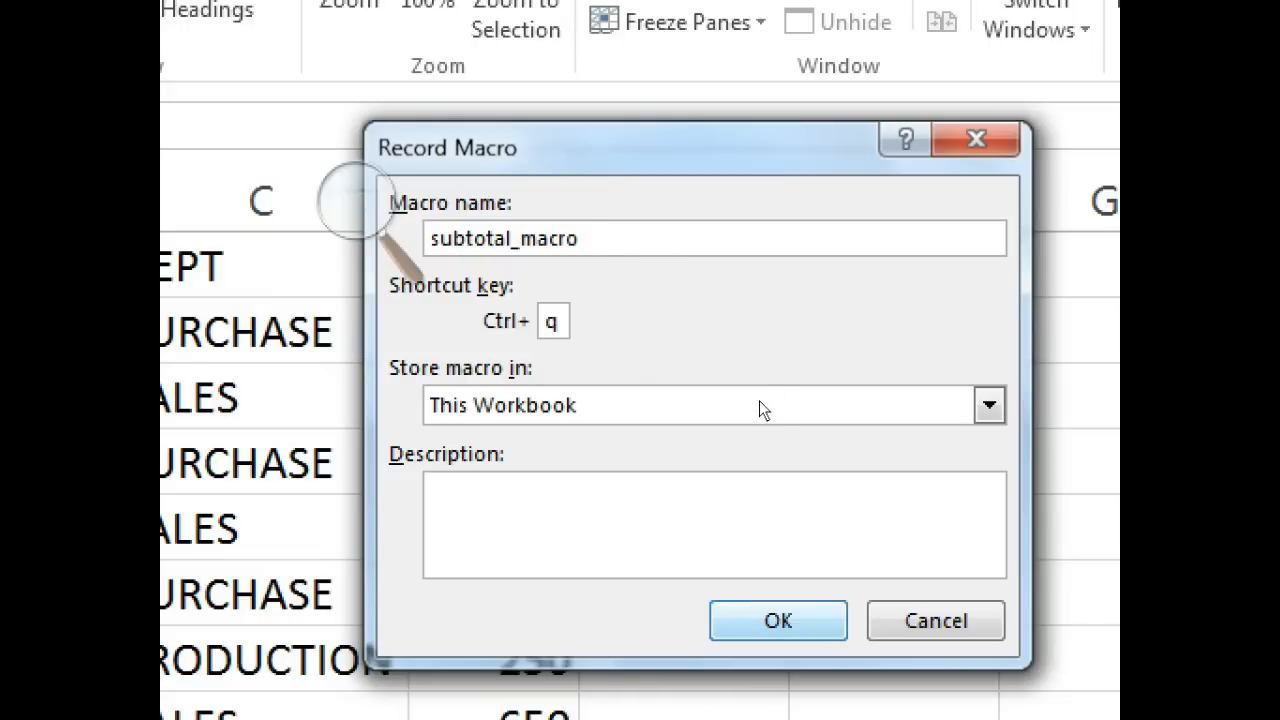
key("Return")
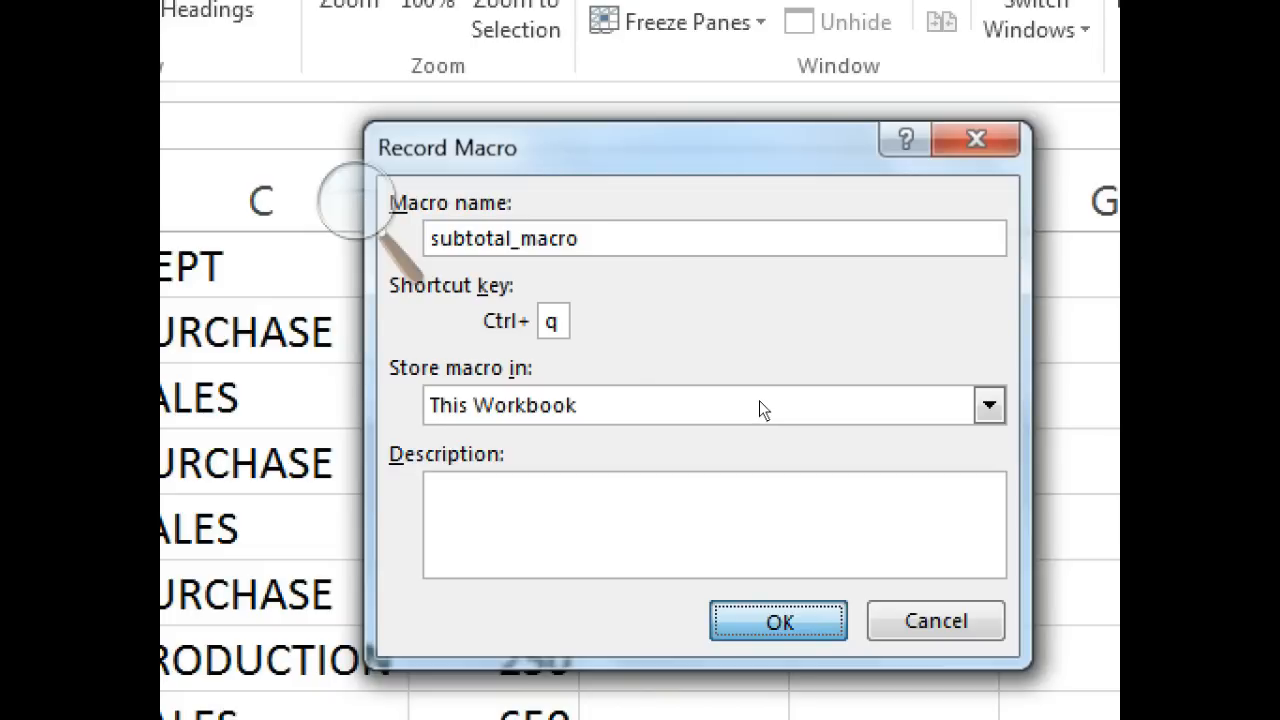
key("Return")
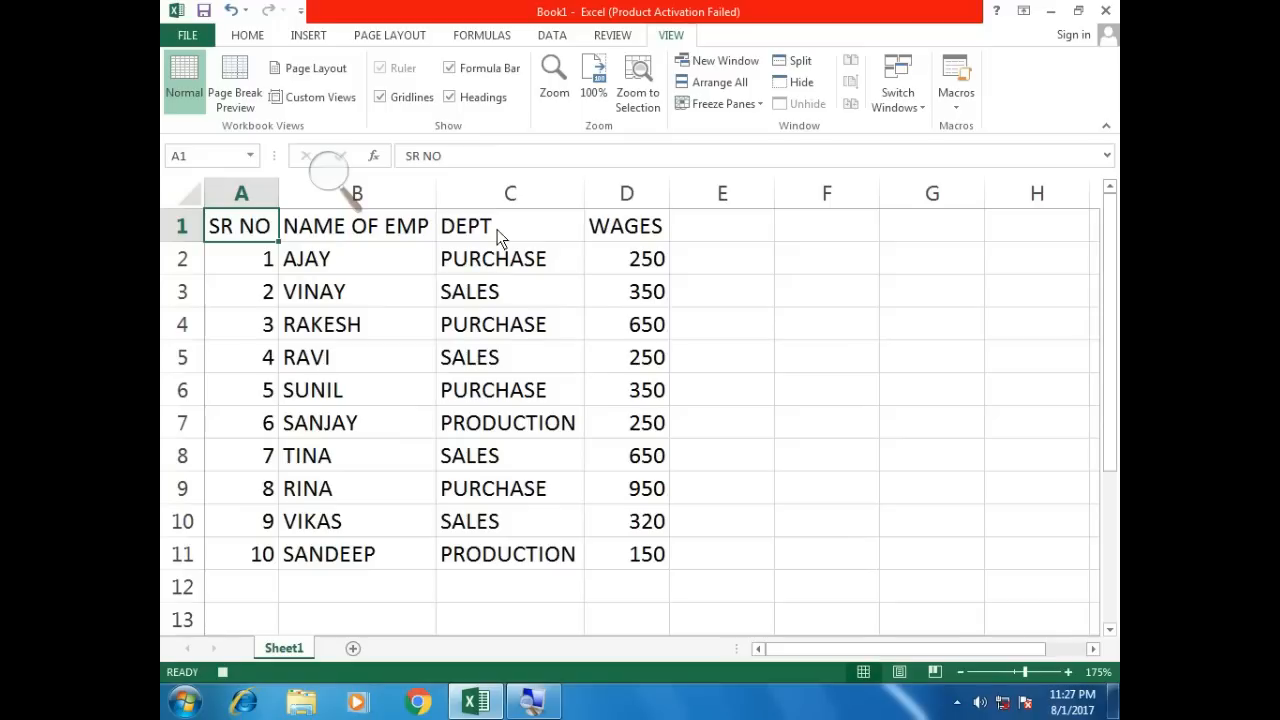
Sort the employee table by the DEPT column from A to Z, expanding the selection to the adjacent columns
left_click_drag(497, 229, 523, 557)
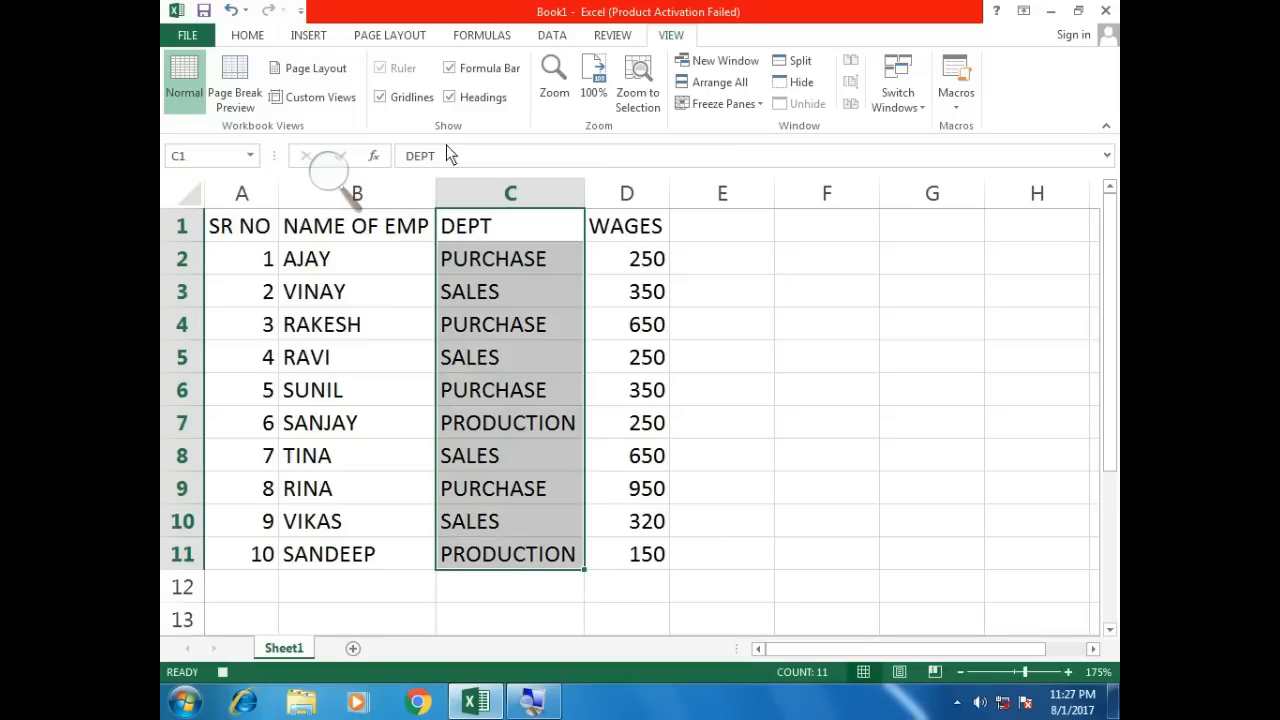
left_click(551, 35)
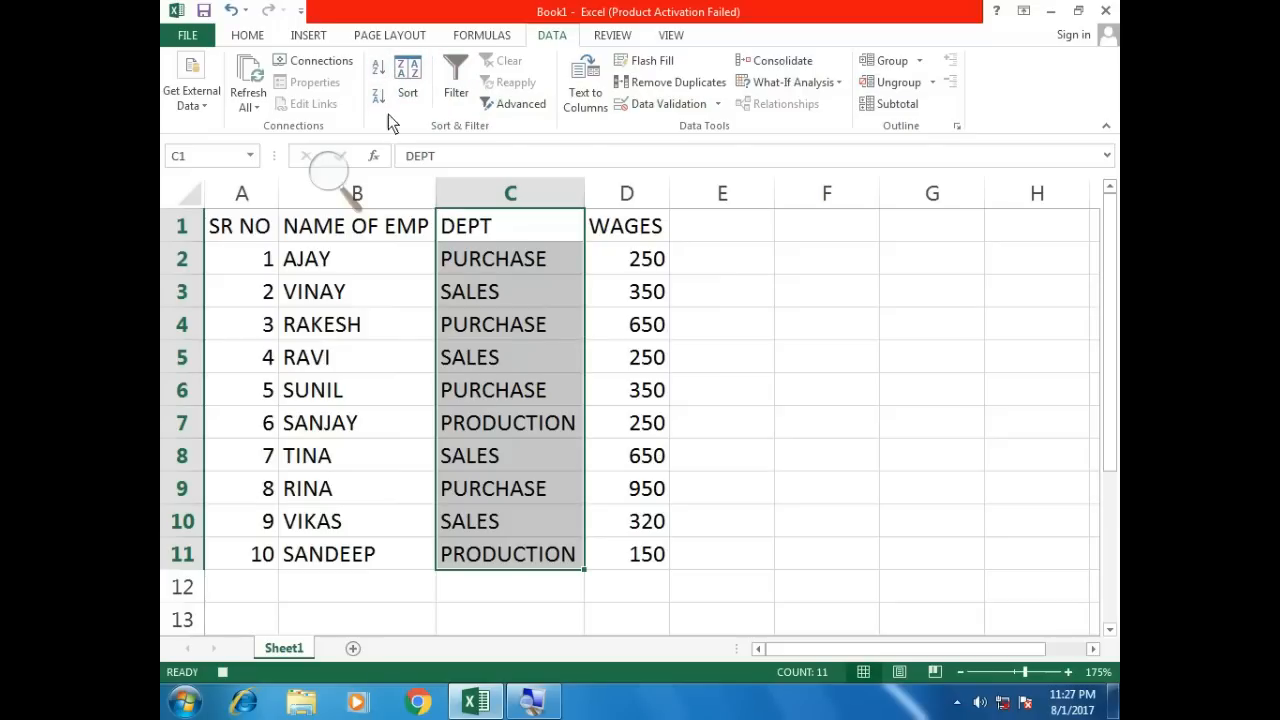
left_click(248, 38)
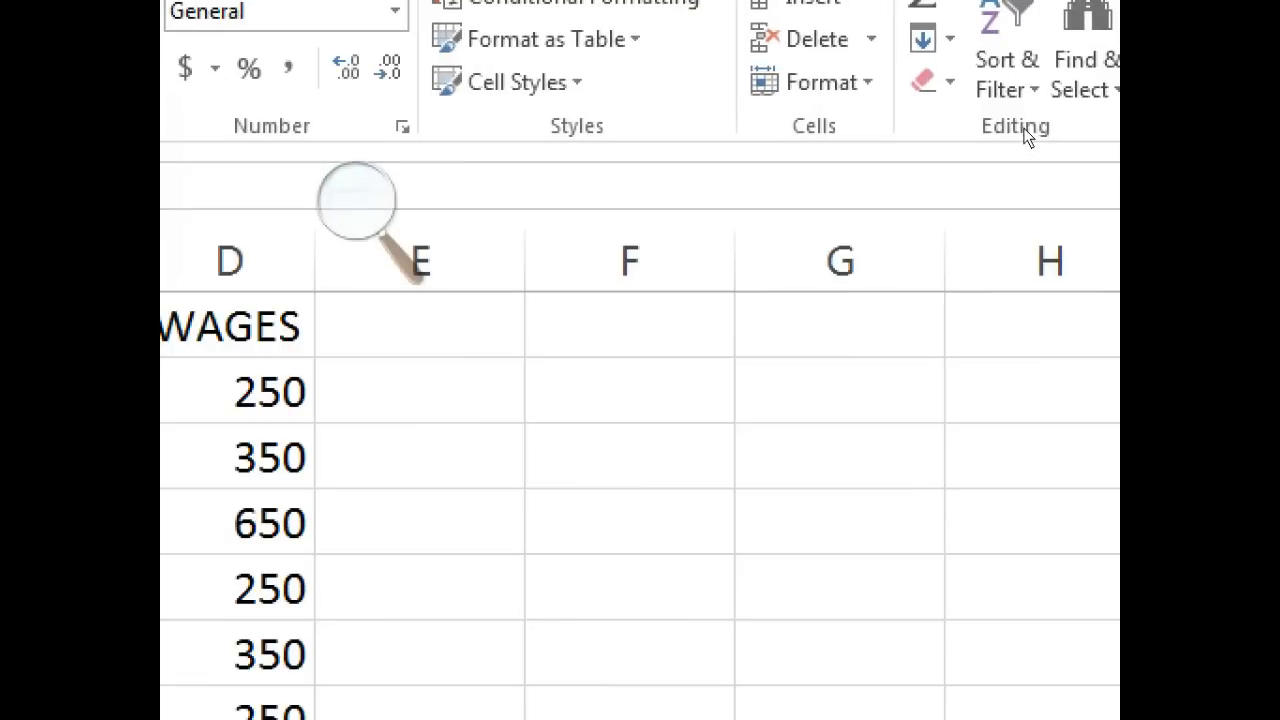
left_click(1017, 101)
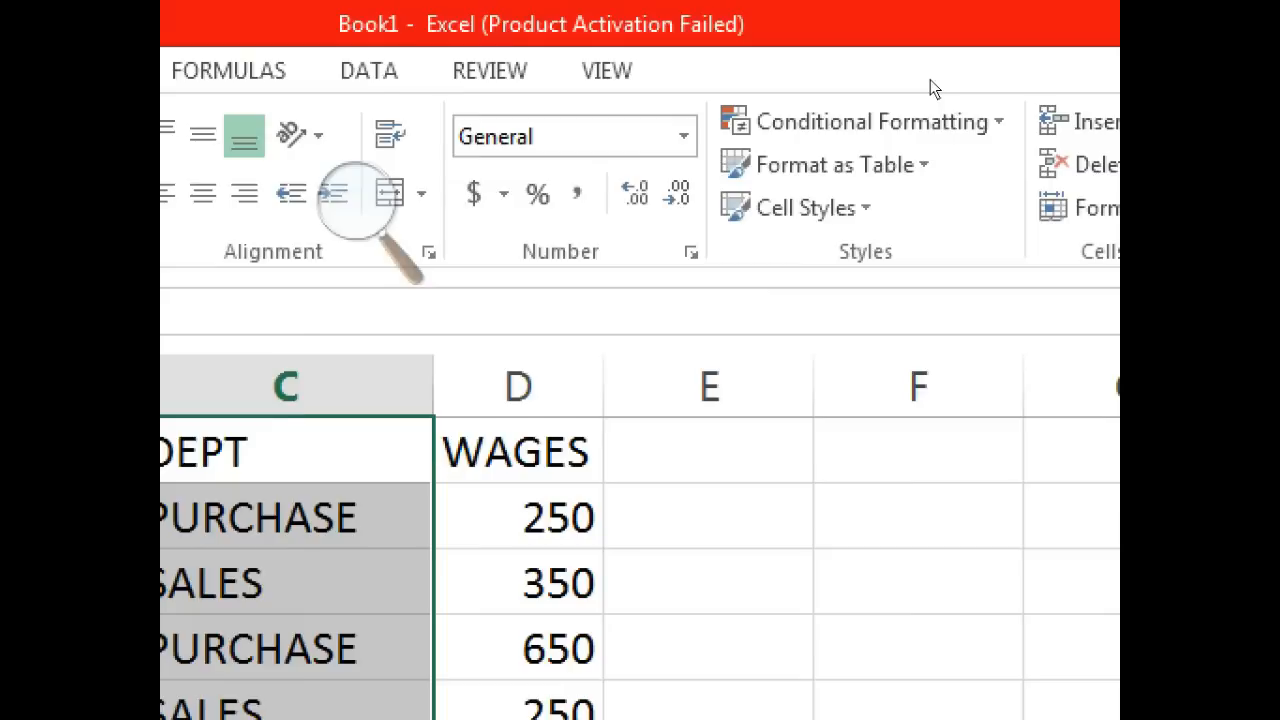
left_click(1040, 118)
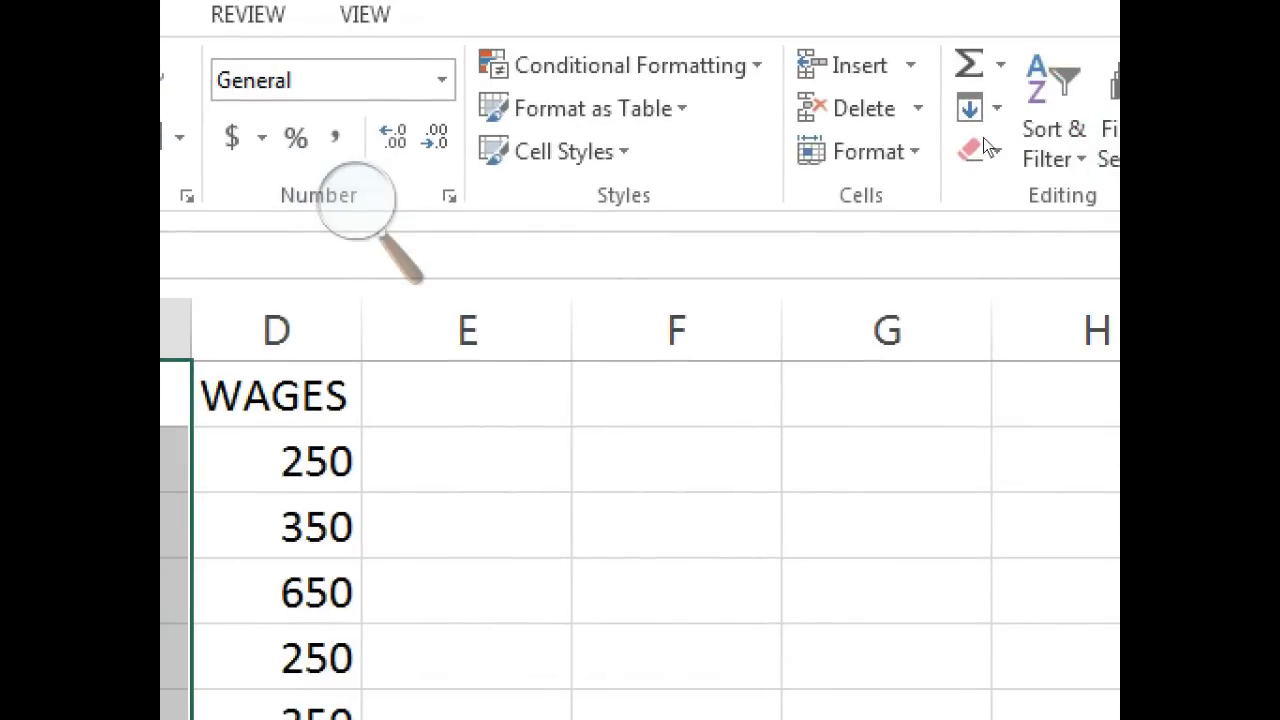
left_click(1024, 198)
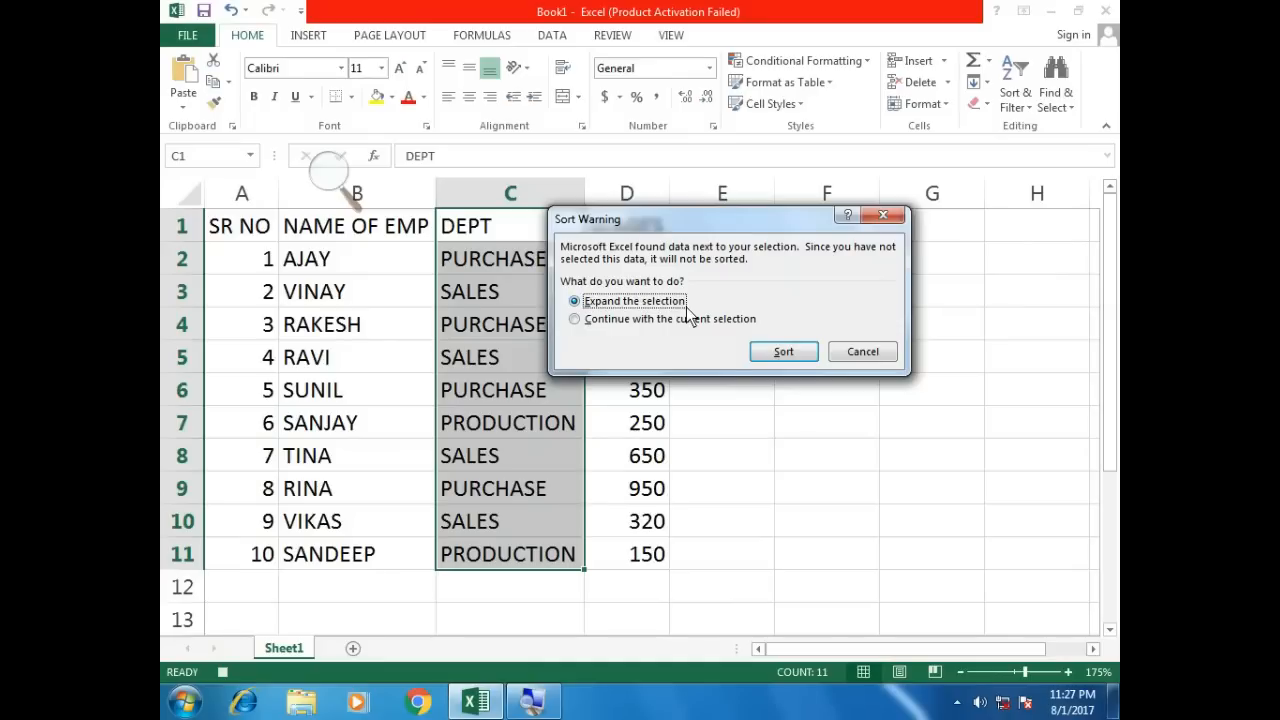
left_click(785, 352)
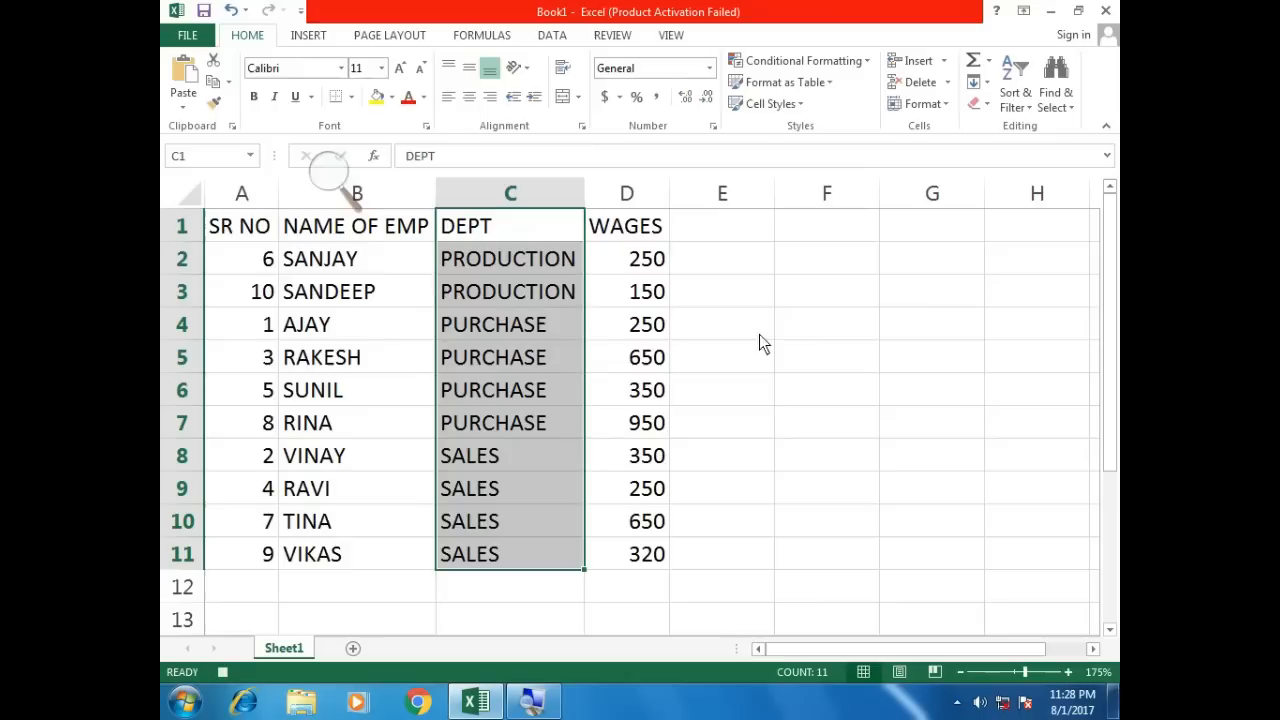
left_click_drag(493, 262, 502, 291)
left_click(515, 334)
left_click(523, 423, "shift")
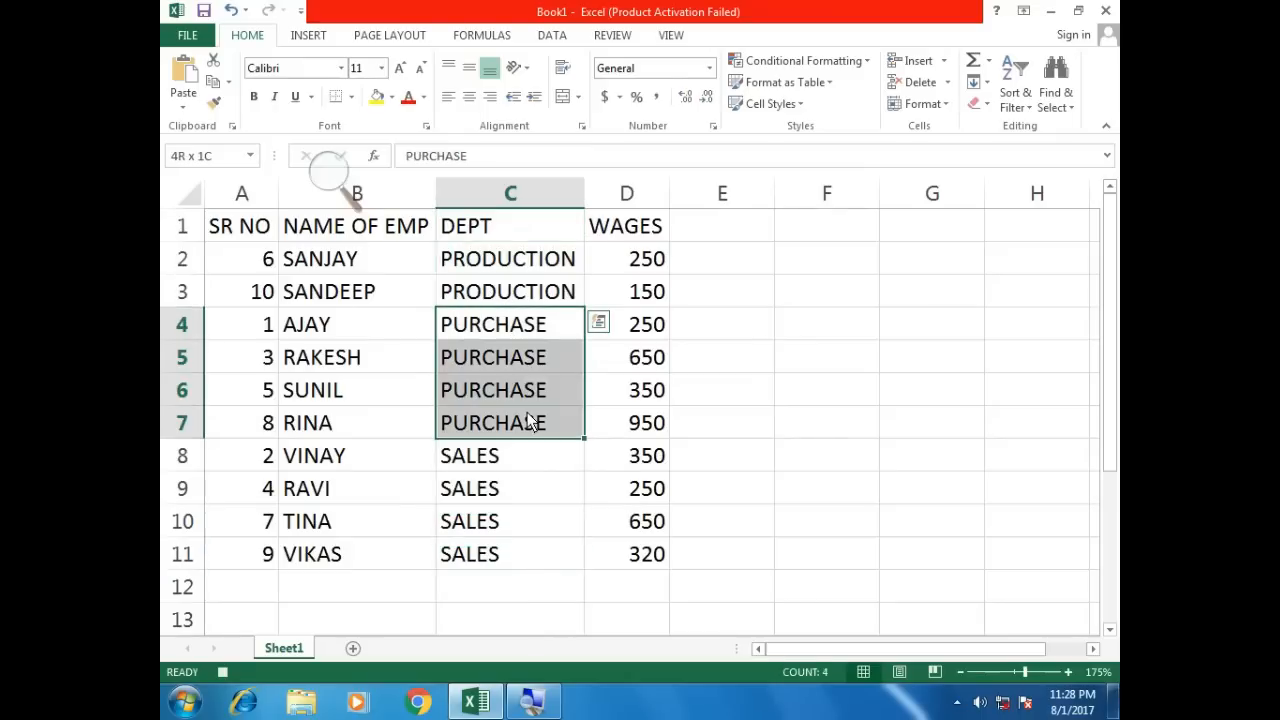
left_click_drag(522, 455, 531, 544)
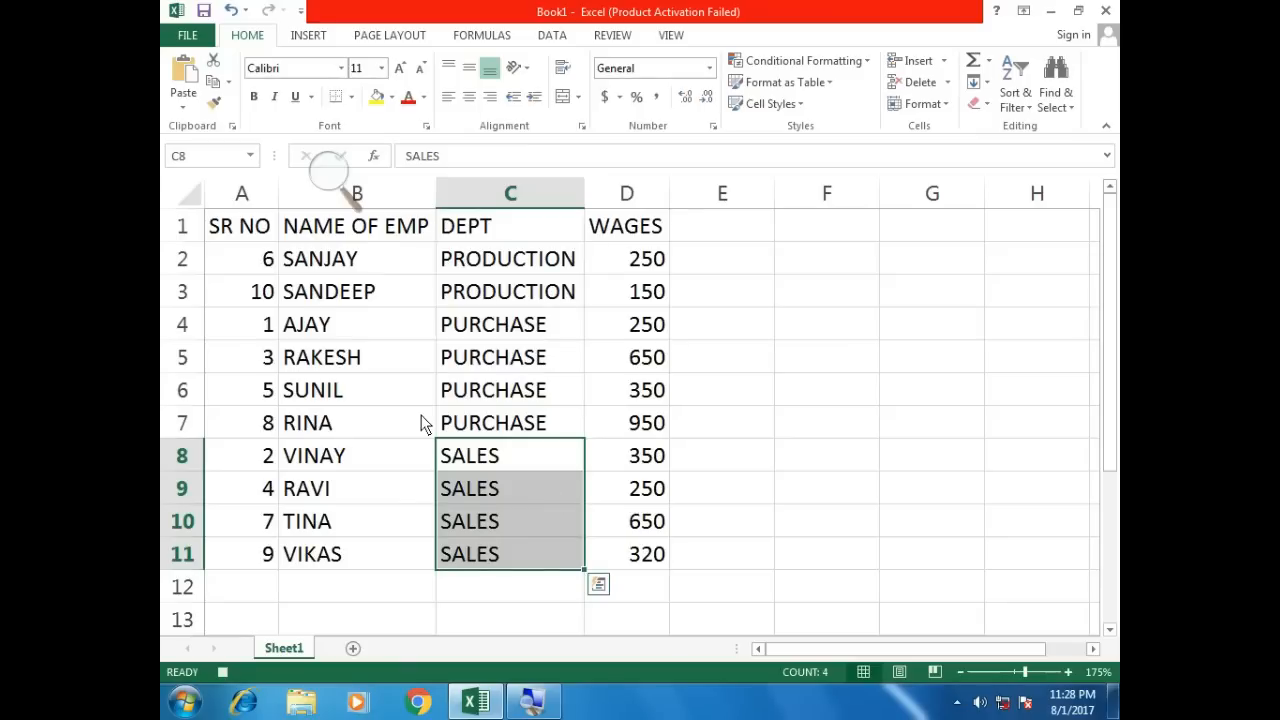
Add subtotals to the table A1:D11 that sum WAGES at each change in DEPT
left_click(230, 240)
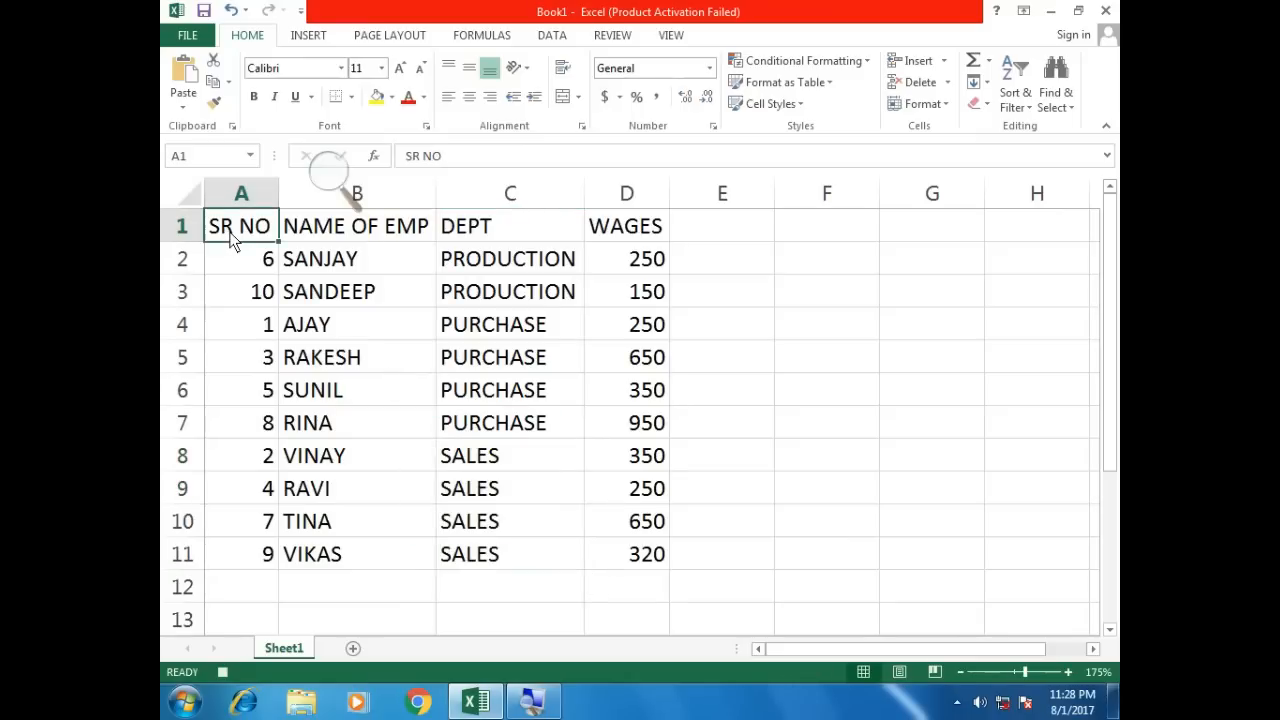
left_click_drag(231, 239, 640, 558)
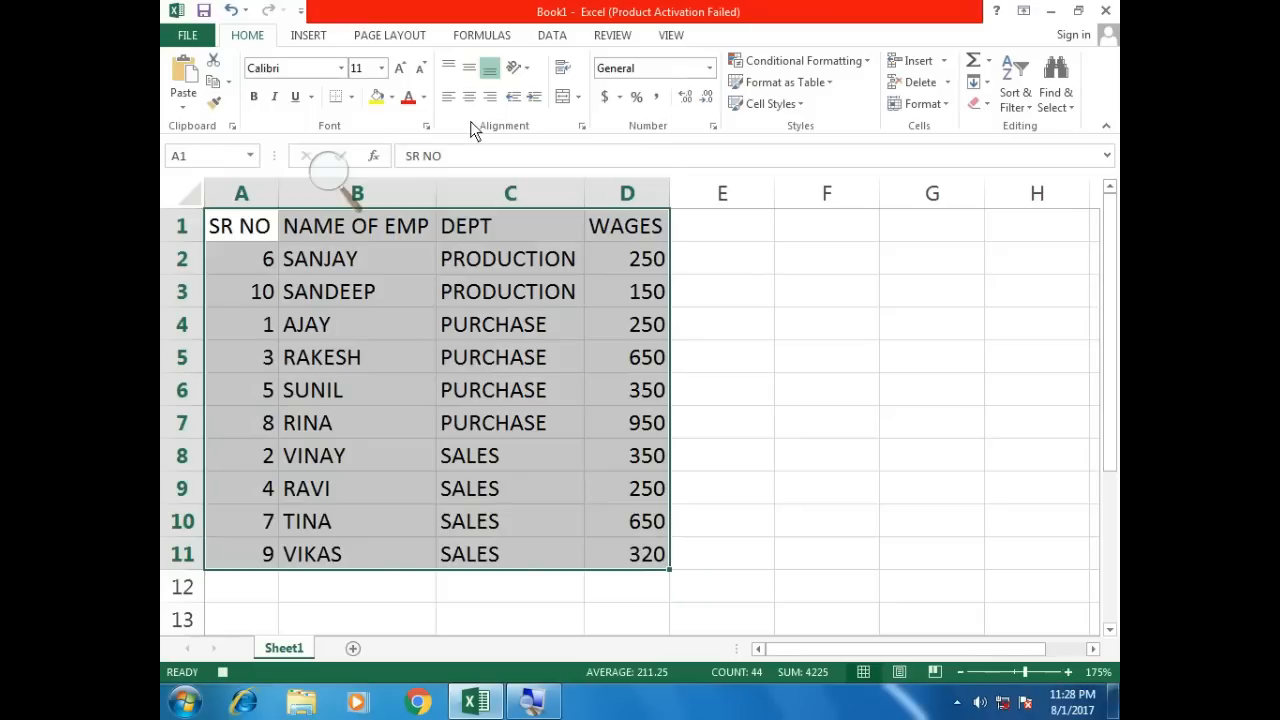
left_click(553, 36)
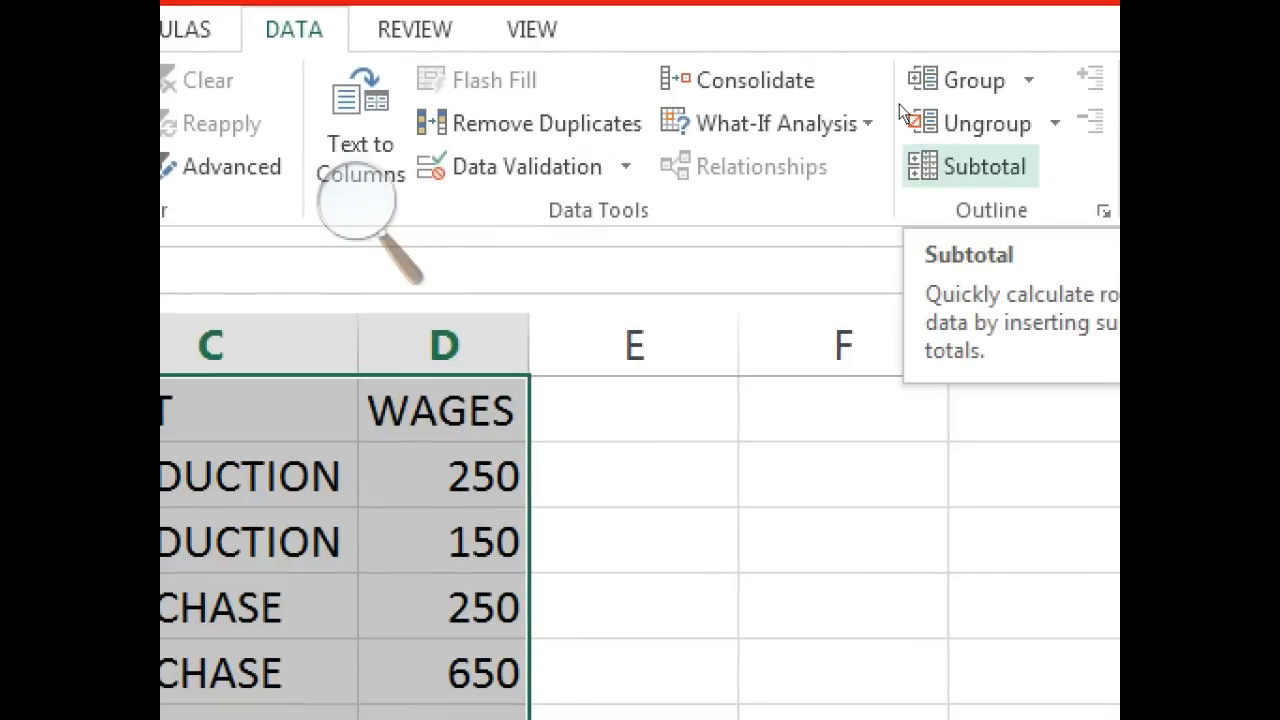
left_click(968, 166)
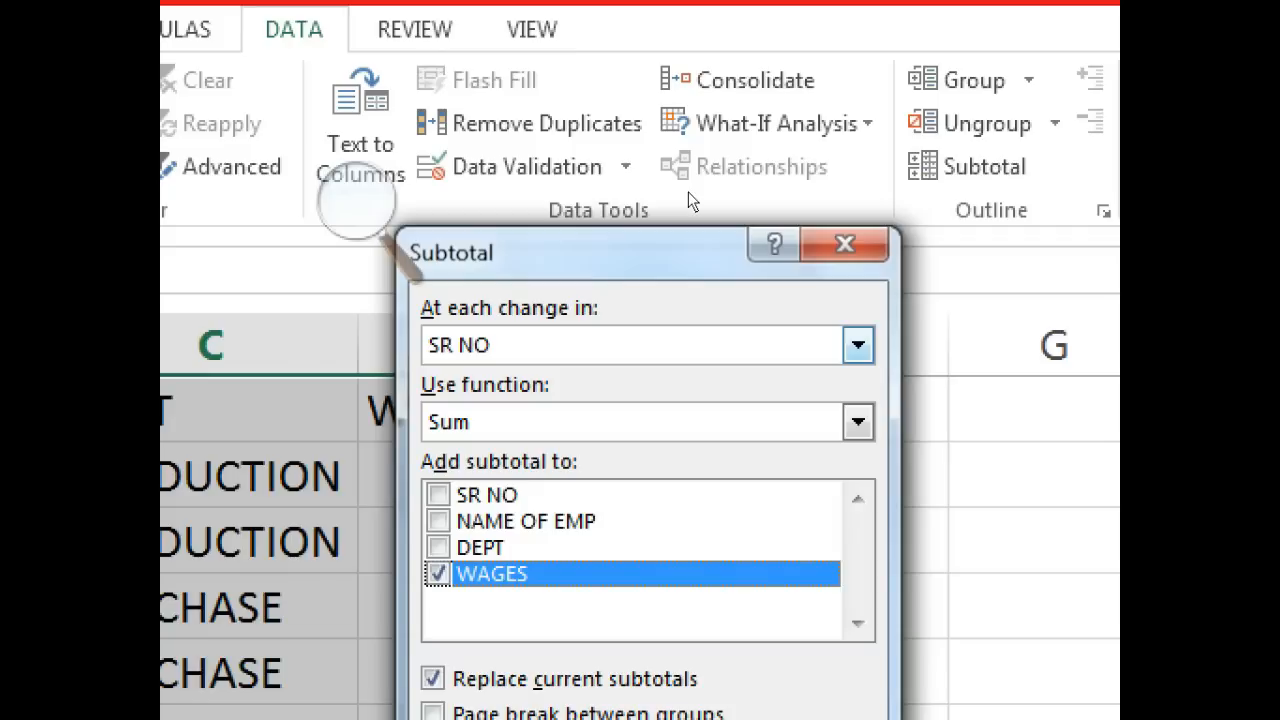
left_click(858, 345)
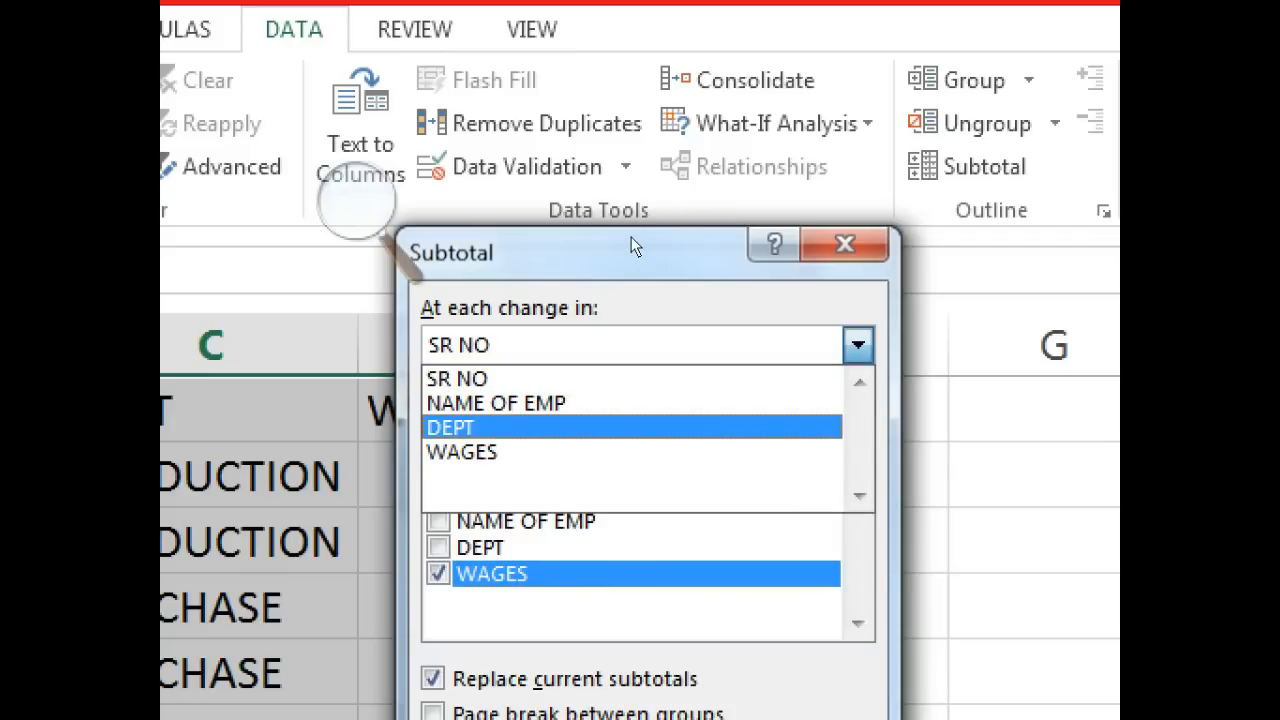
left_click(636, 427)
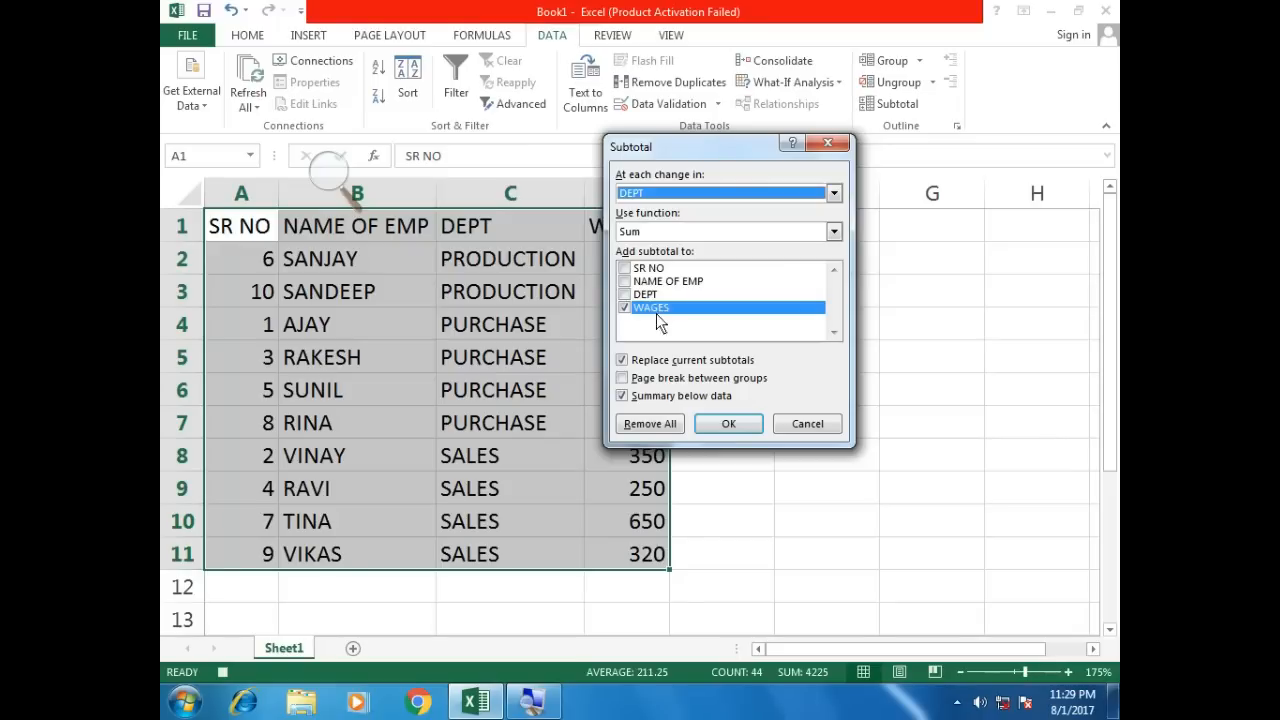
left_click(730, 424)
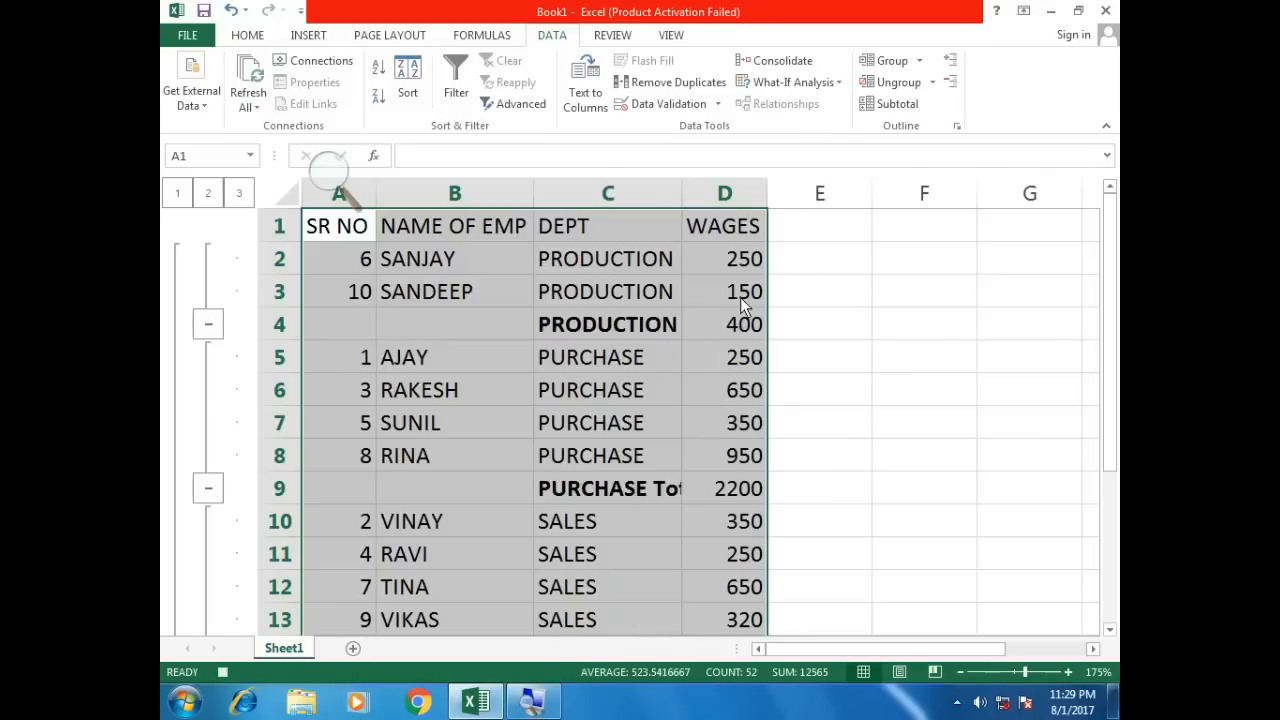
Stop recording the macro once the wage subtotals are in place
scroll(766, 400, "down", 1)
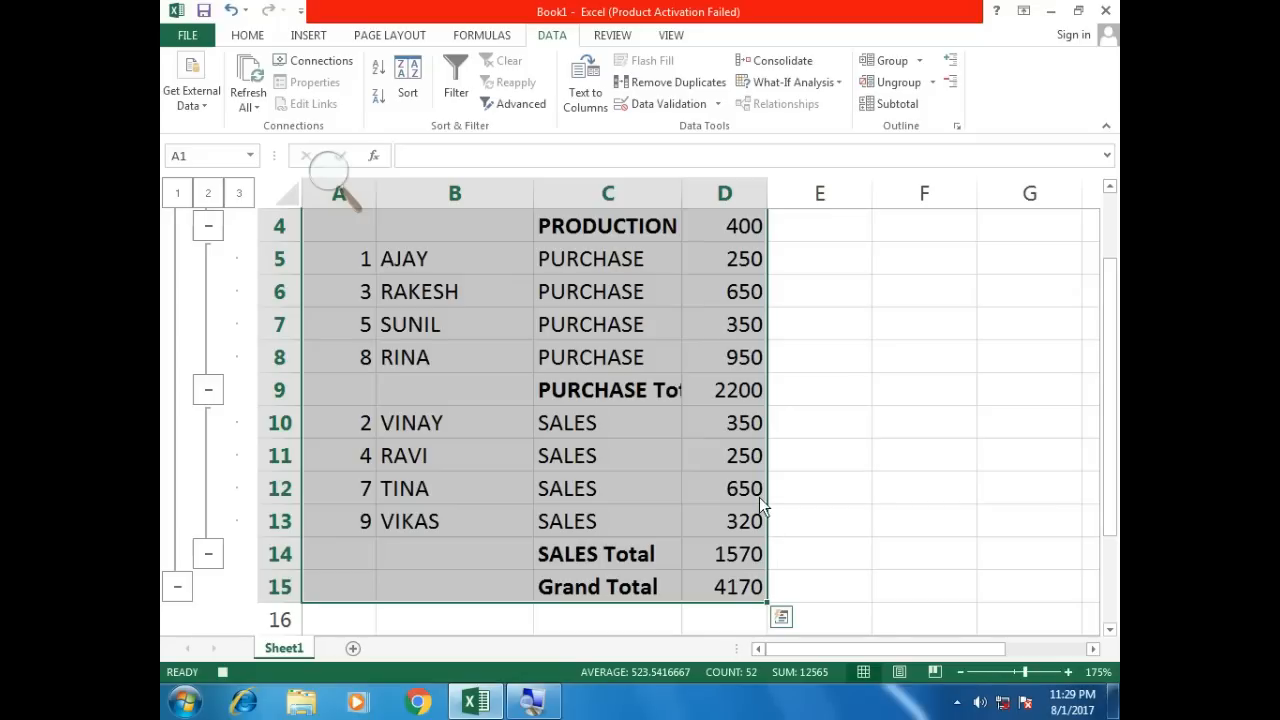
left_click(671, 36)
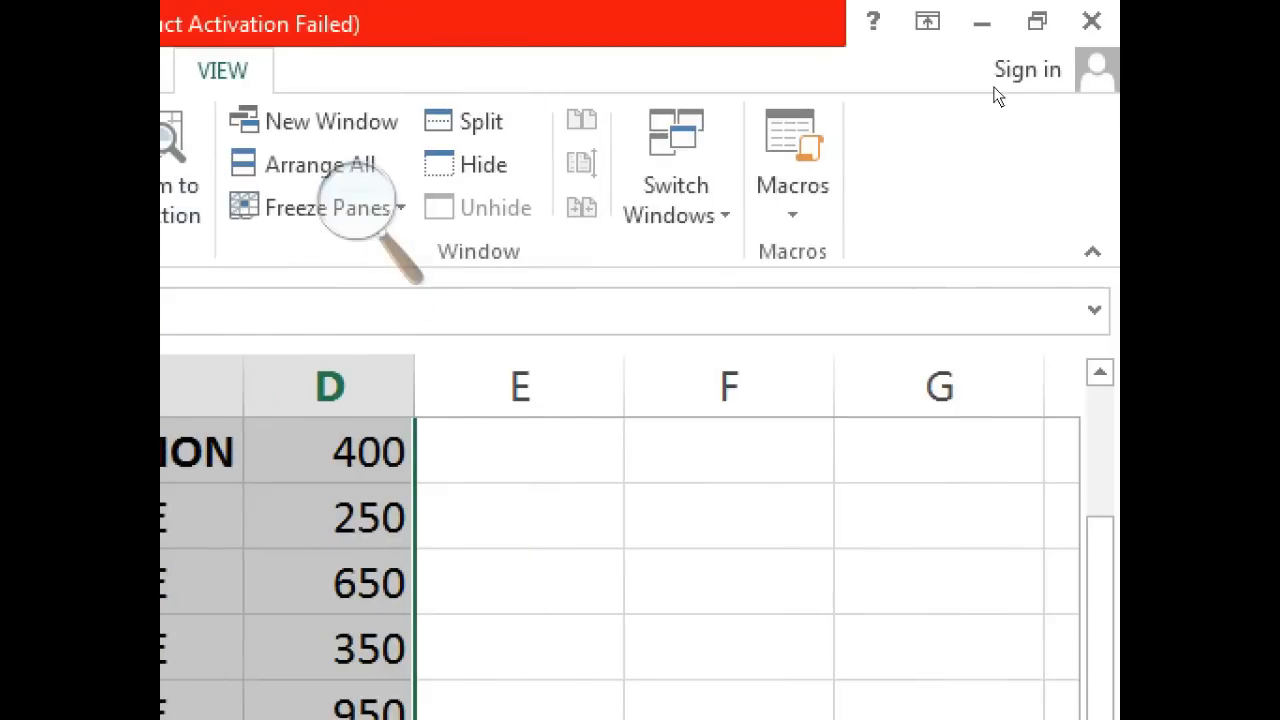
left_click(792, 200)
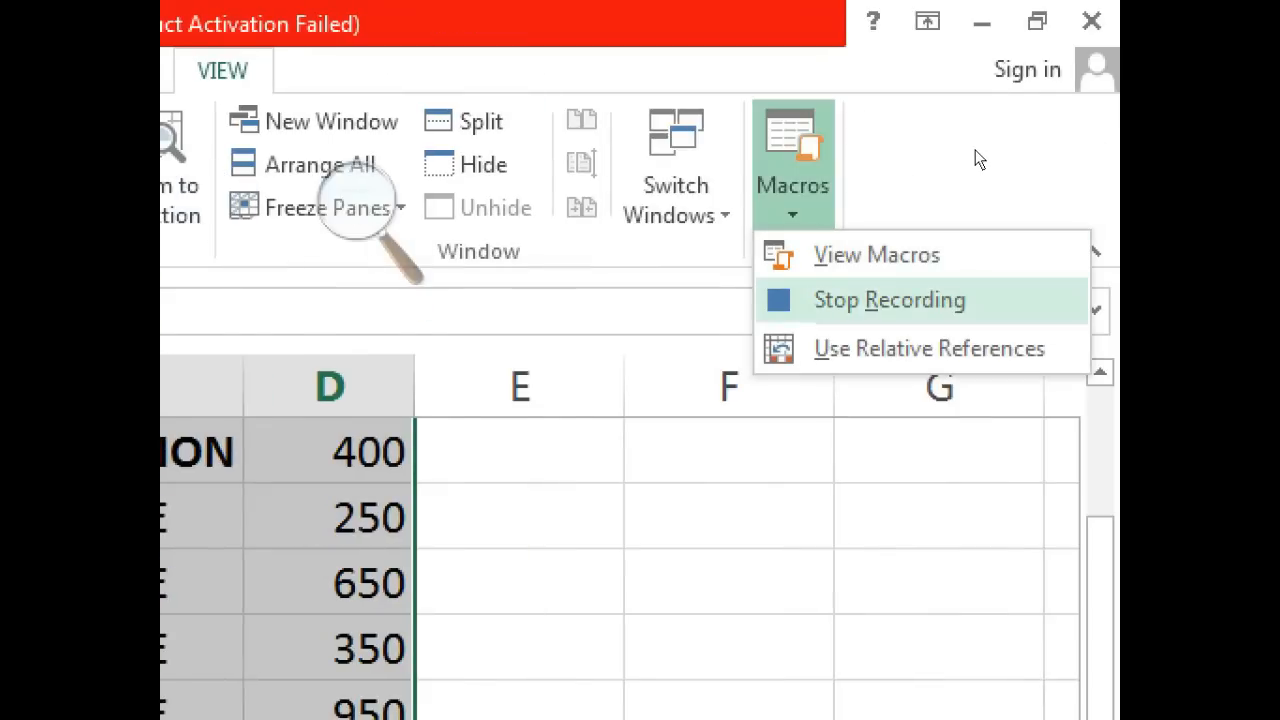
left_click(832, 301)
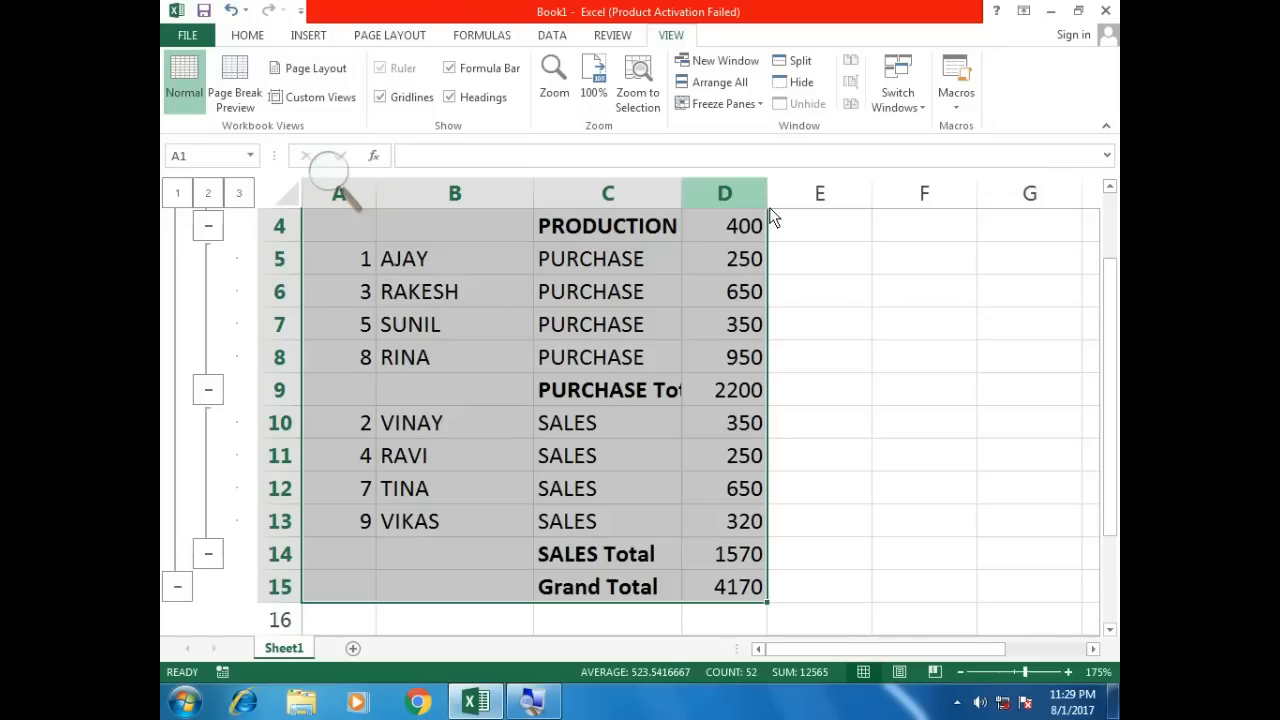
Remove all subtotals from the employee table, leaving only the sorted employee rows
scroll(683, 330, "up", 1)
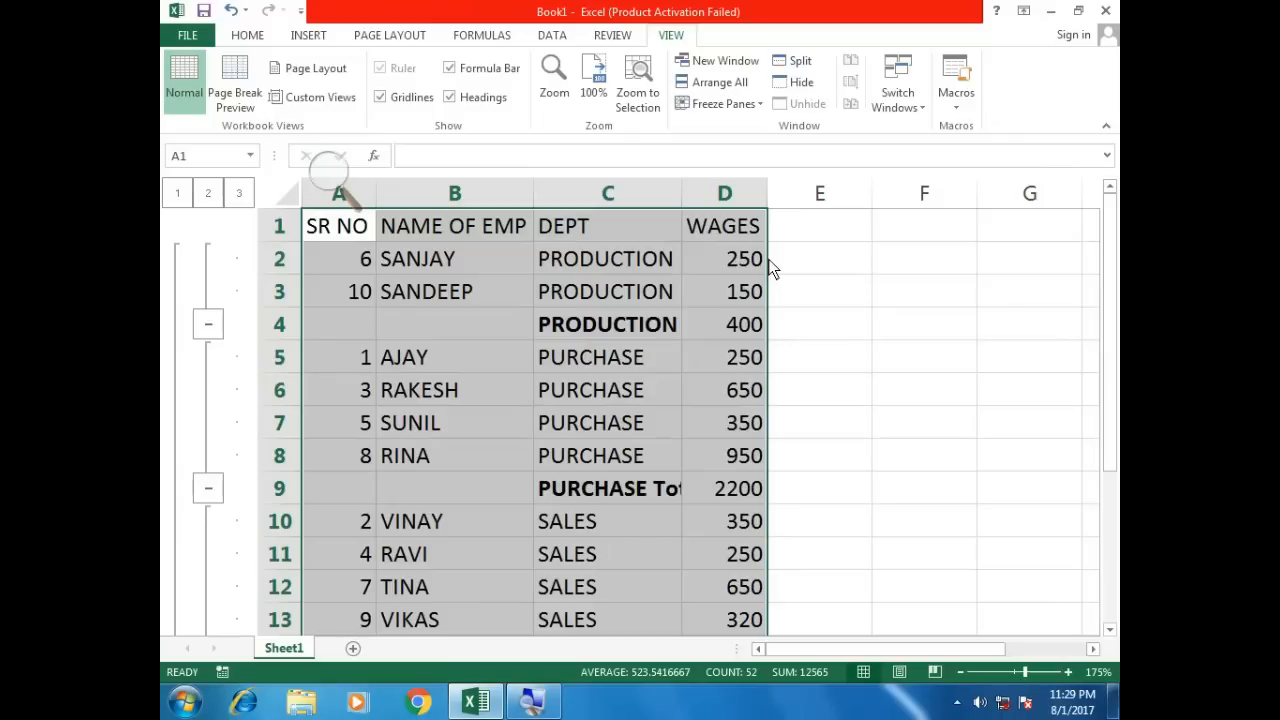
left_click(550, 37)
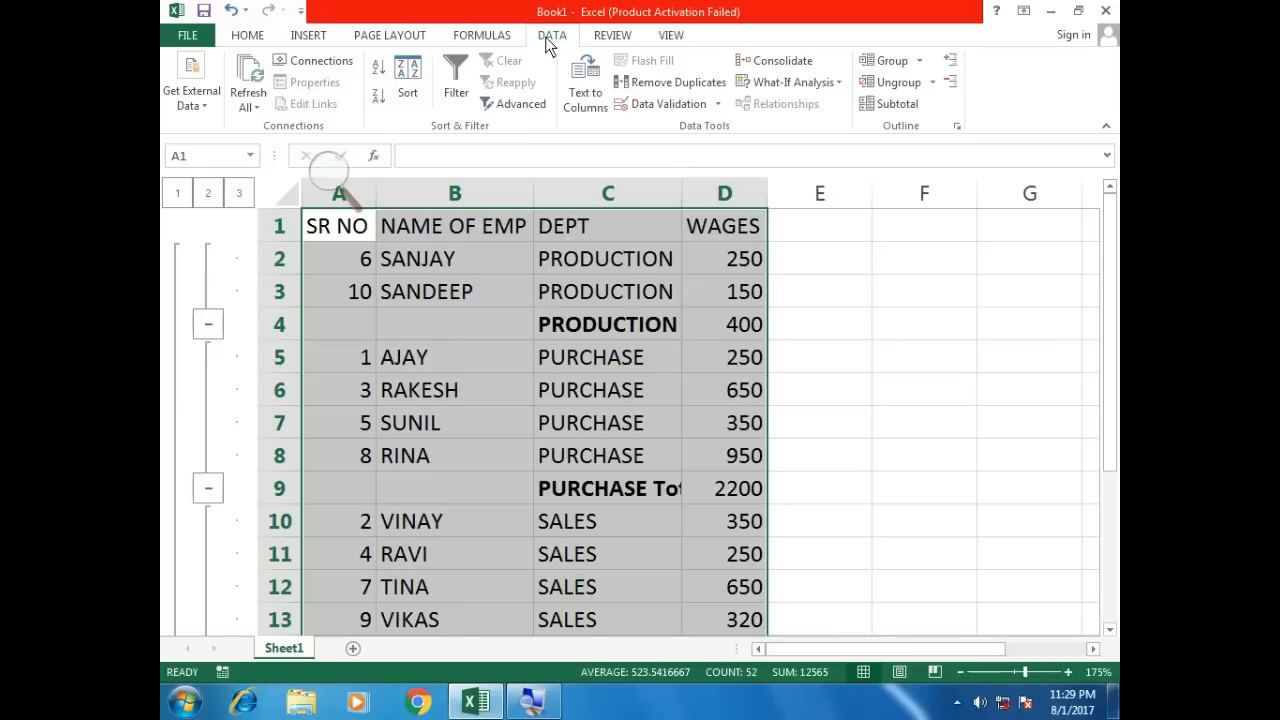
left_click(880, 107)
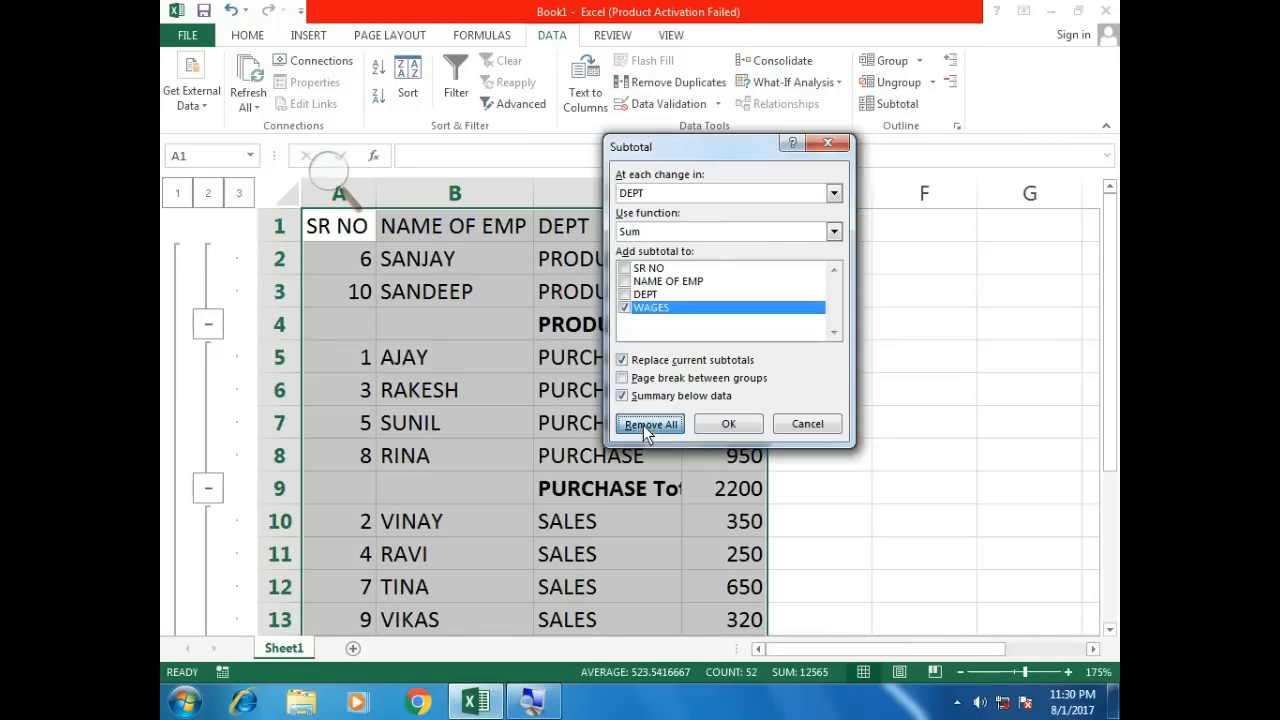
left_click(645, 424)
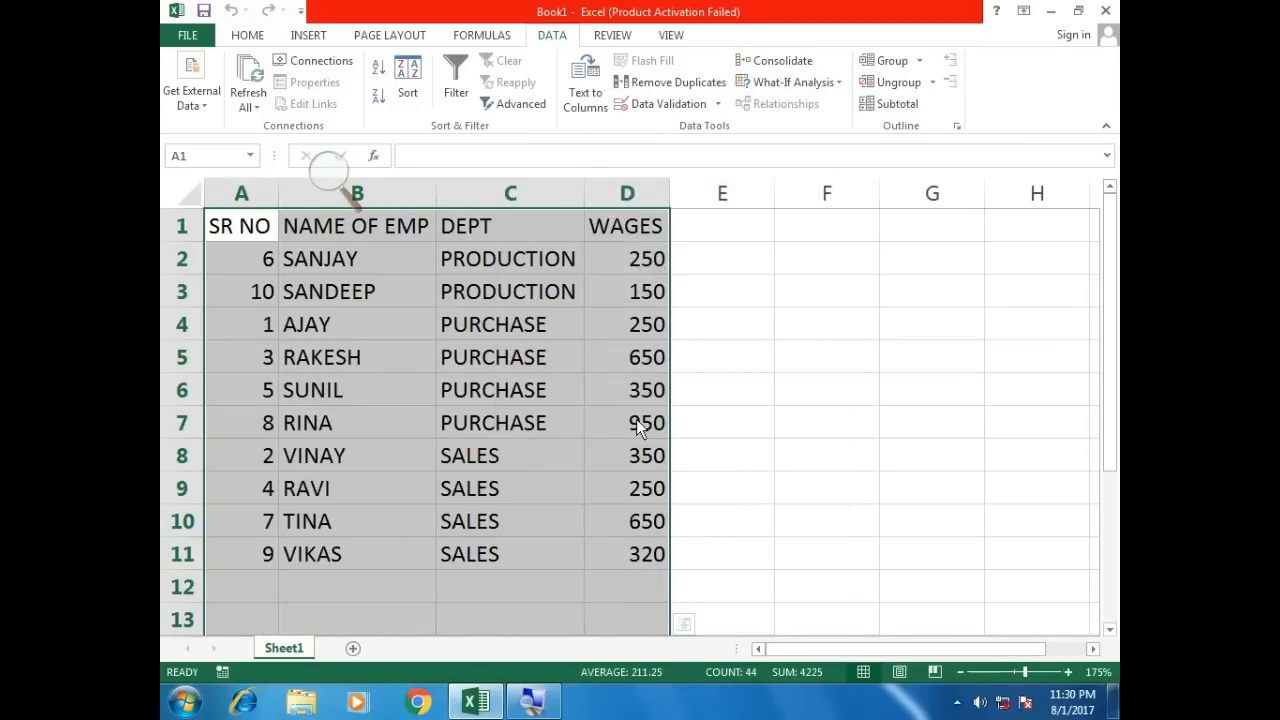
left_click(638, 425)
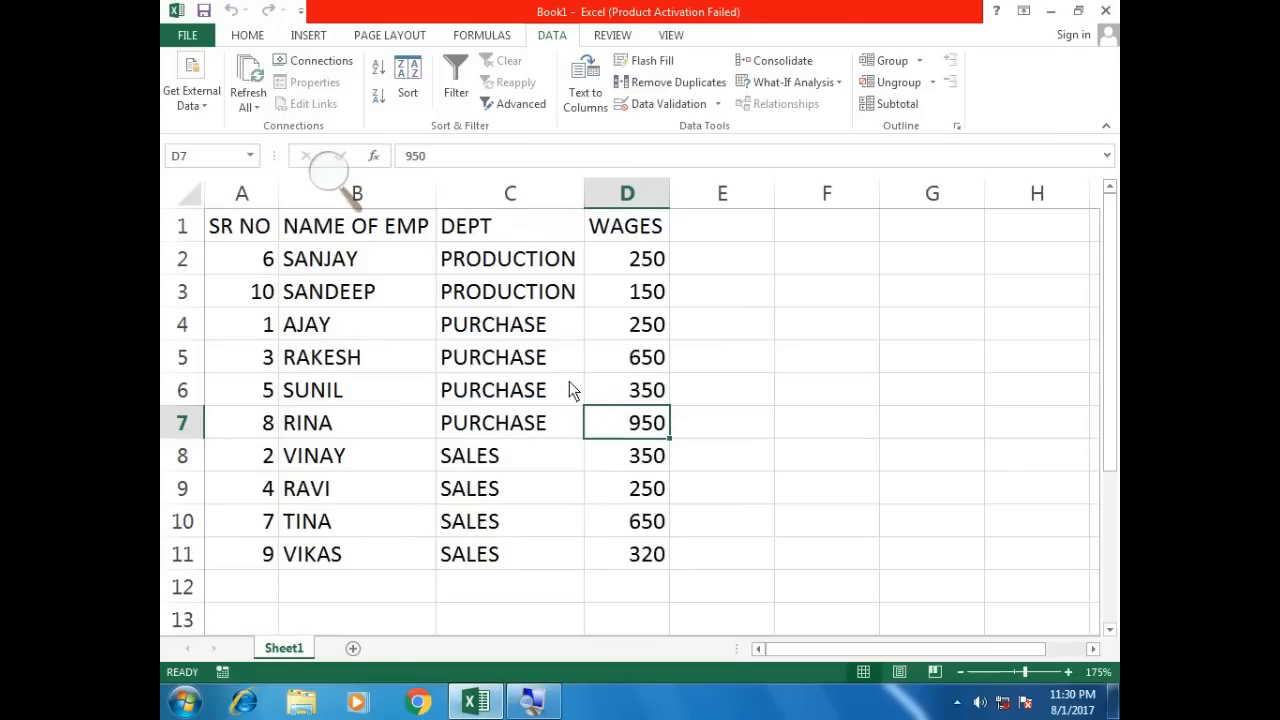
Renumber the SR NO column from 1 to 10 in A2:A11 by entering 1 and 2 and filling the series down
left_click_drag(543, 366, 548, 422)
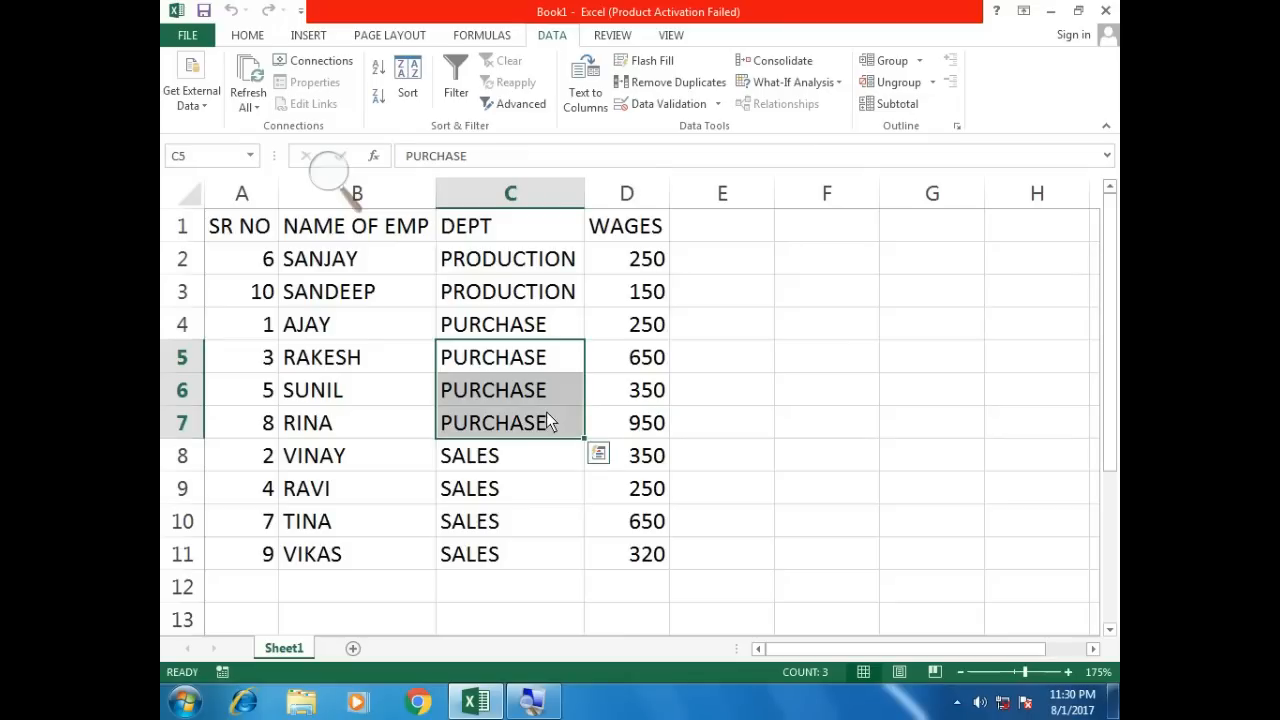
left_click(357, 264)
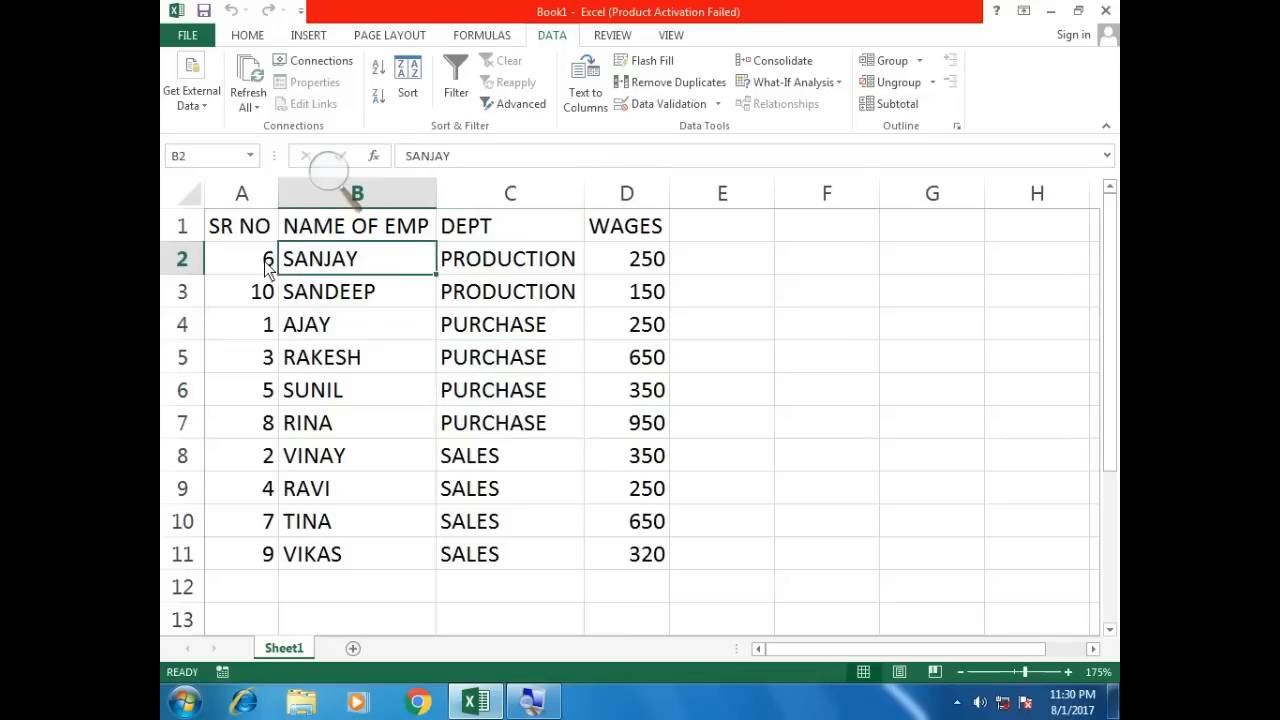
left_click(268, 270)
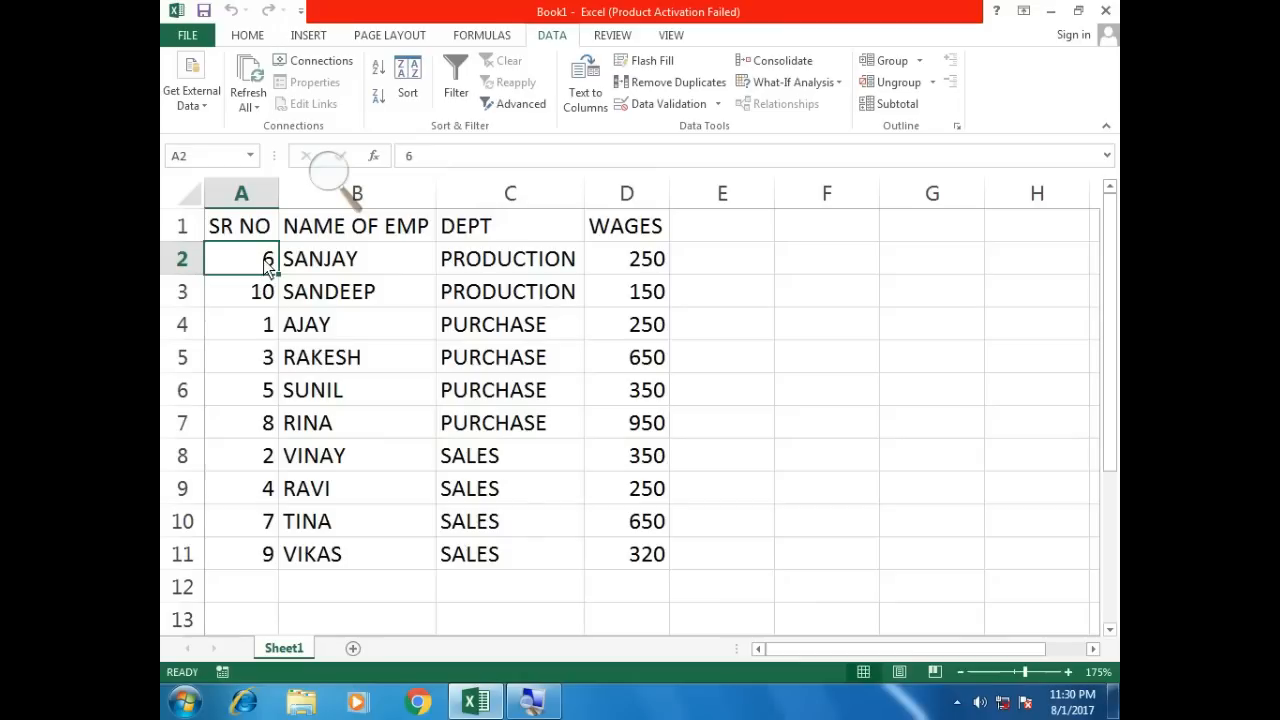
type("1")
key("Return")
type("2")
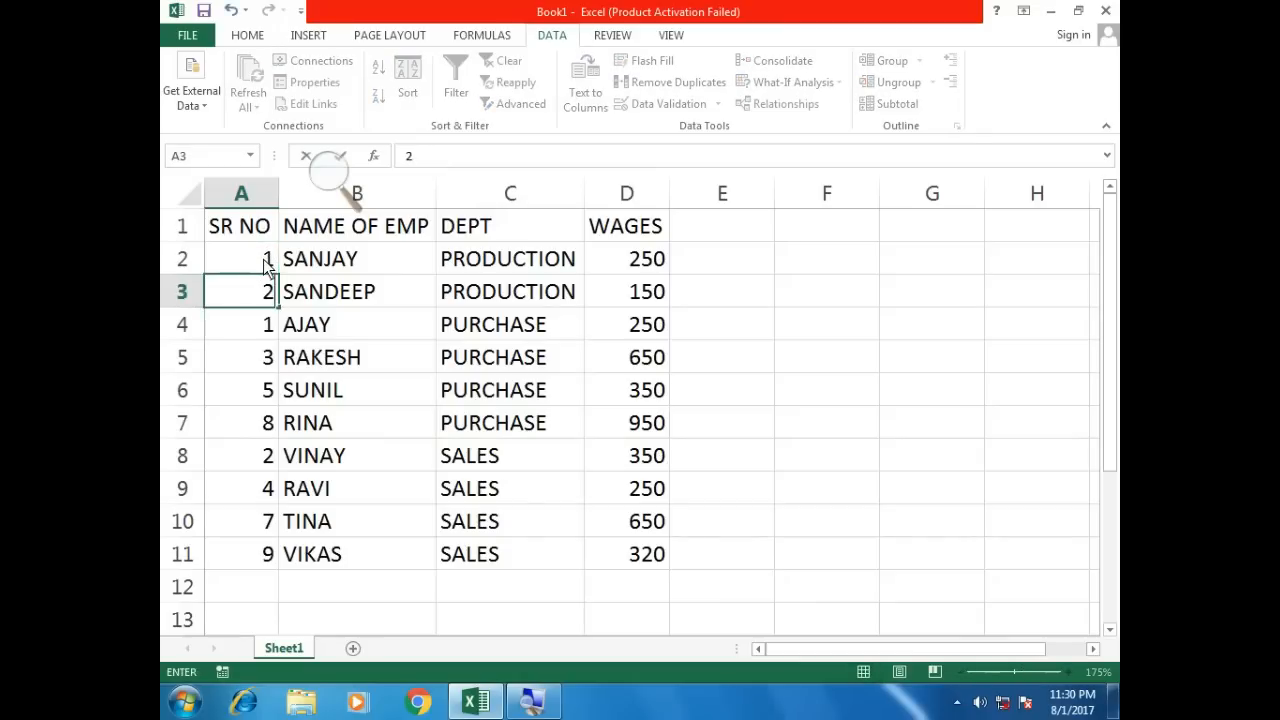
key("Return")
left_click(266, 262)
left_click_drag(258, 288, 262, 295)
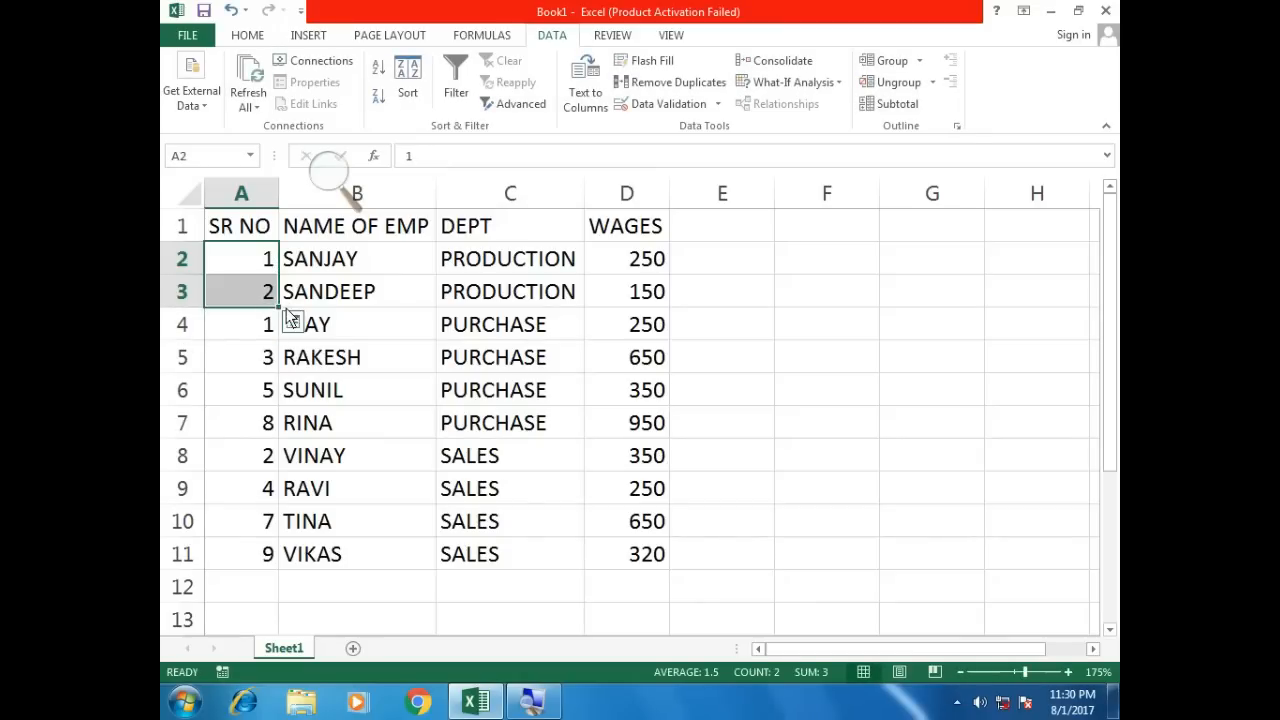
double_click(278, 307)
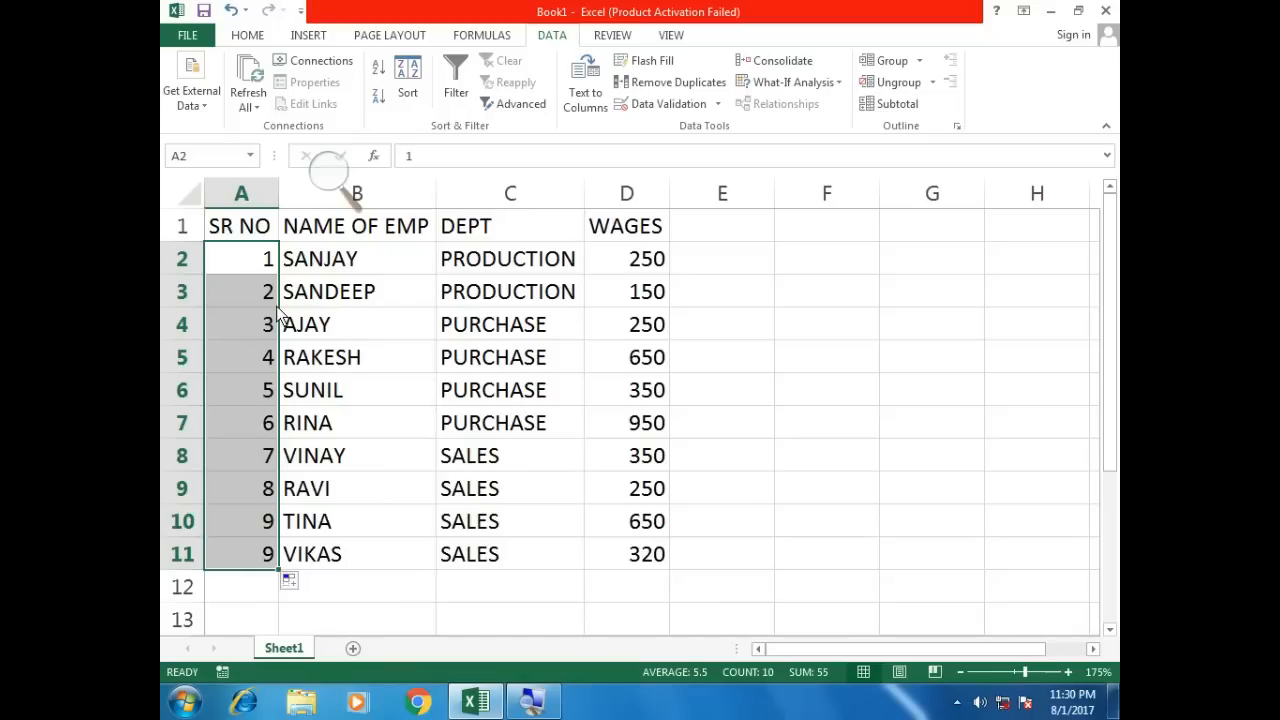
Change the department in cell C6 to PRODUCTION
left_click(484, 262)
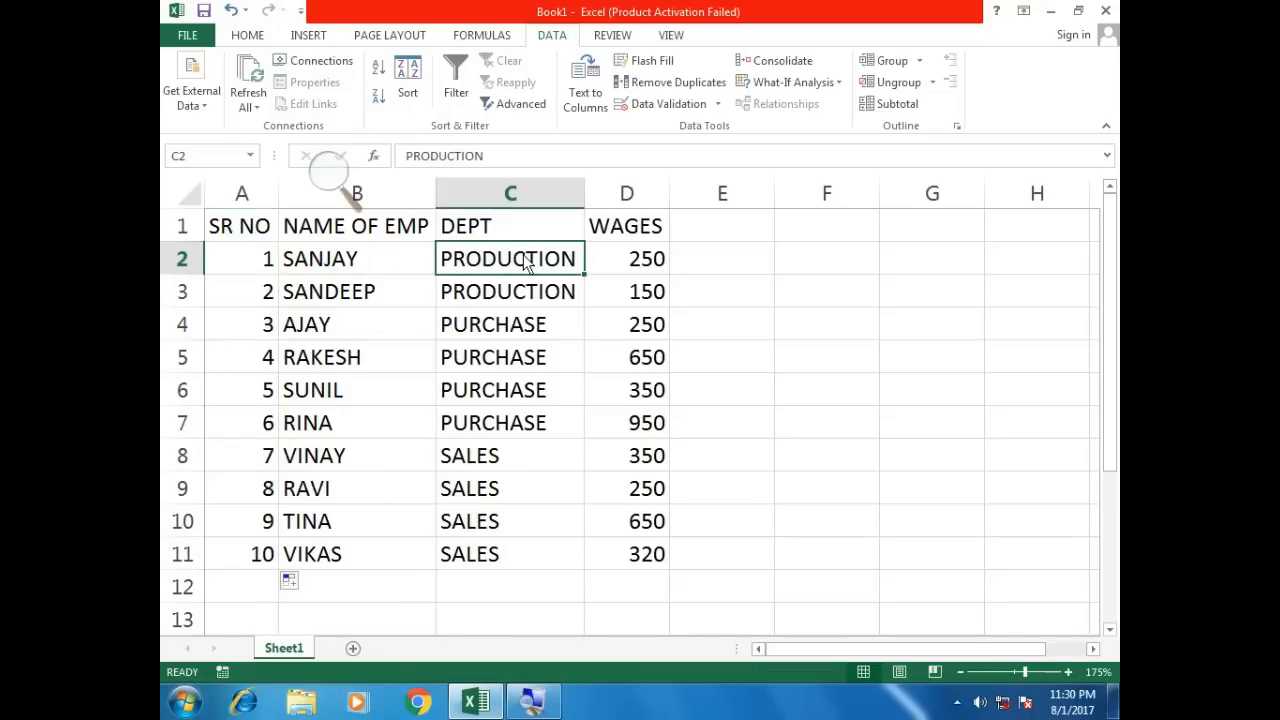
key("Down")
key("Down")
key("Down")
key("Down")
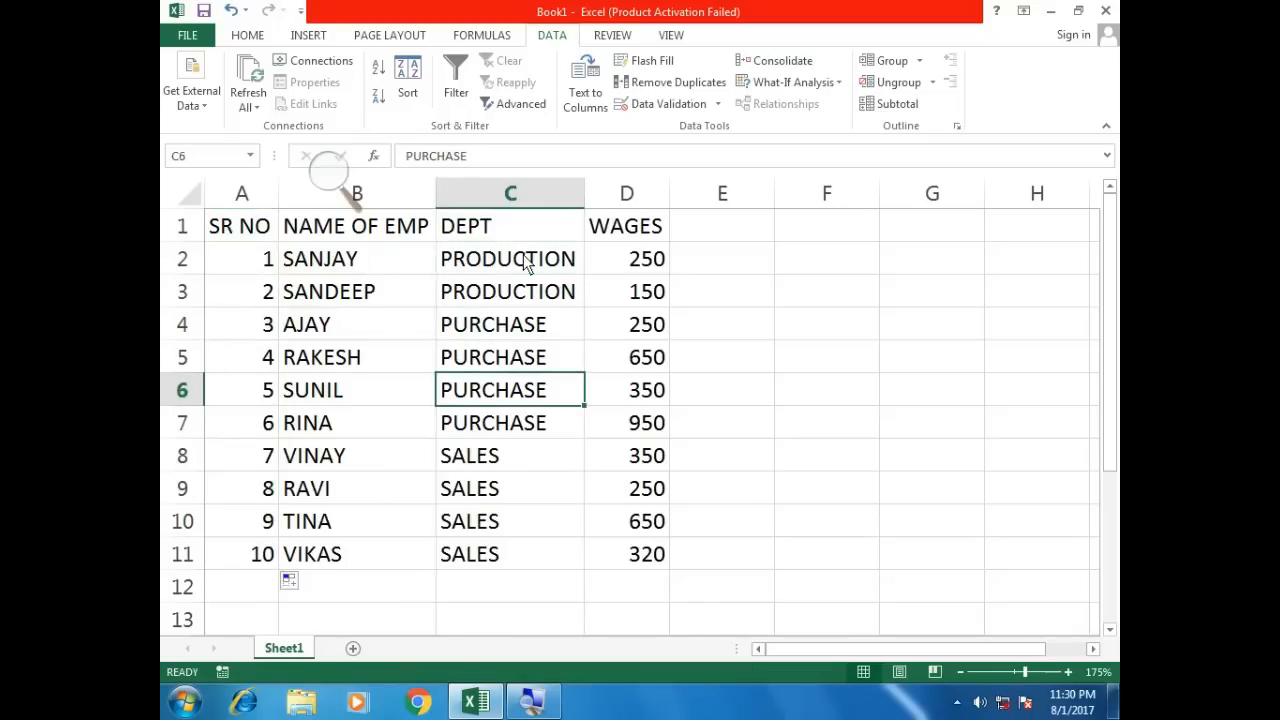
type("pro")
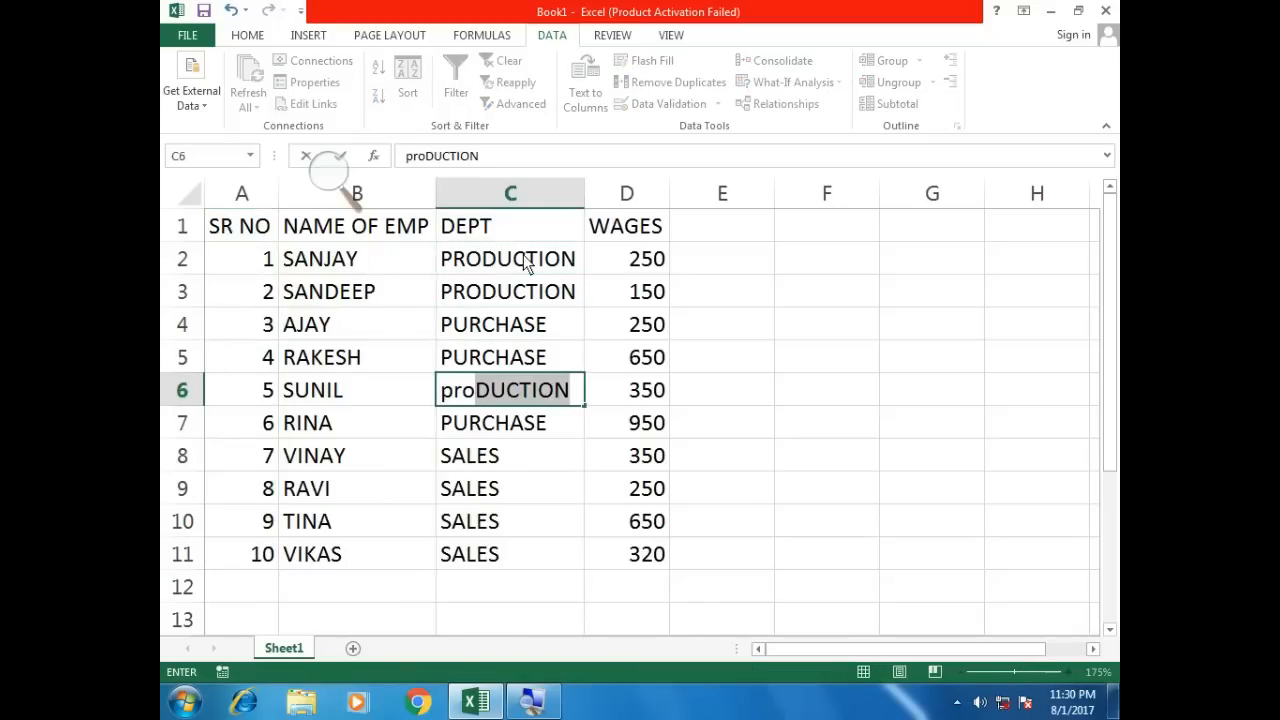
key("ctrl+Return")
Change the department in cell C3 to SALES
key("Down")
key("Down")
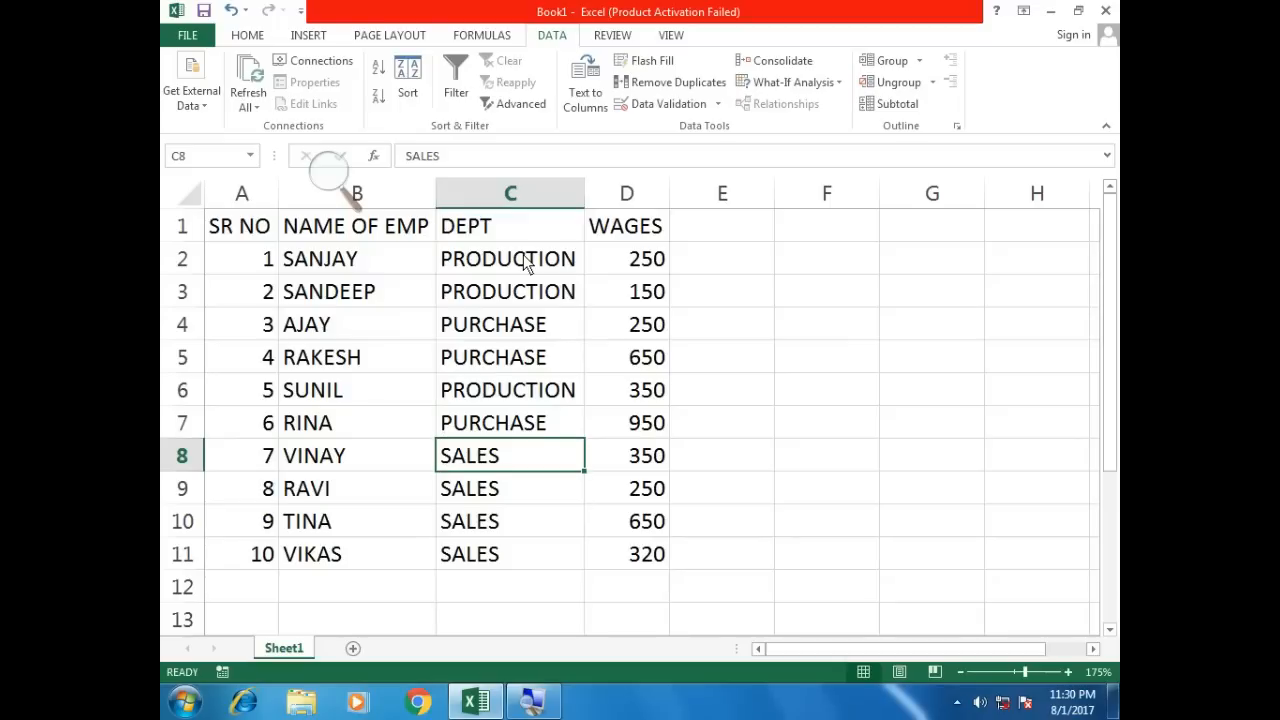
key("Up")
key("Up")
key("Up")
key("Up")
key("Up")
type("s")
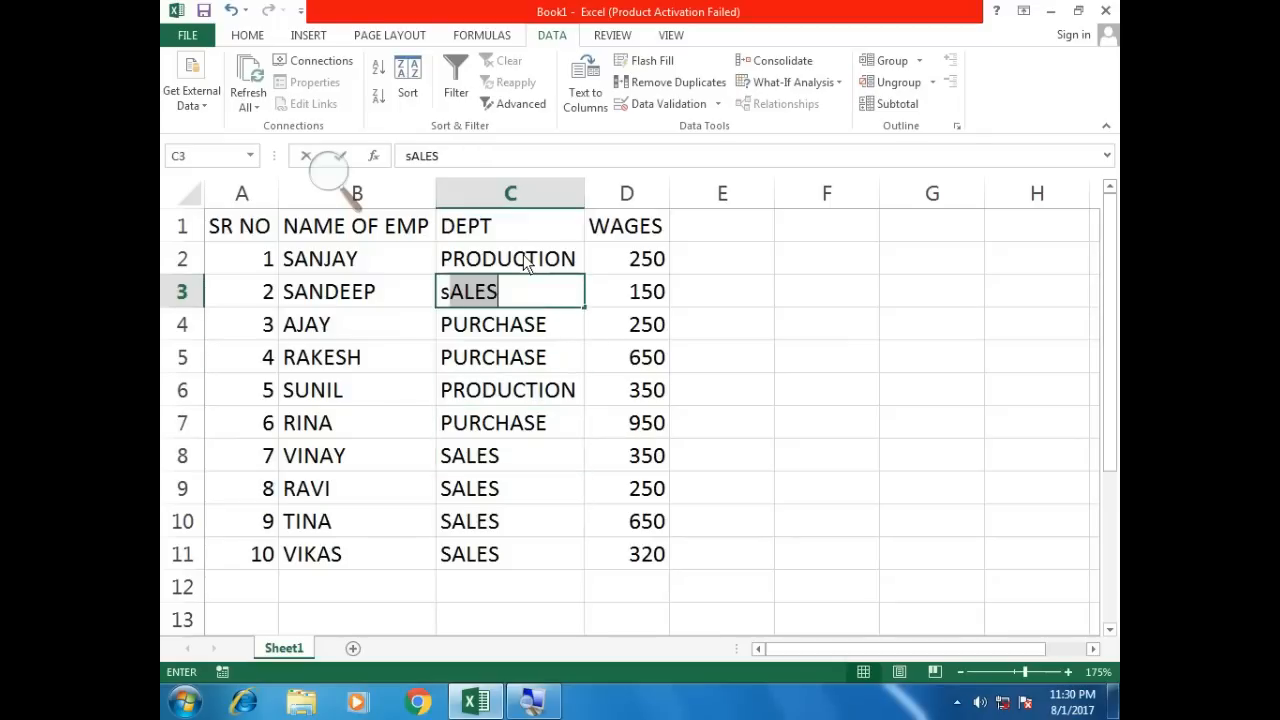
key("Return")
Change the departments in cells C10 and C11 to PURCHASE
key("Down")
key("Down")
key("Down")
key("Down")
key("Down")
key("Down")
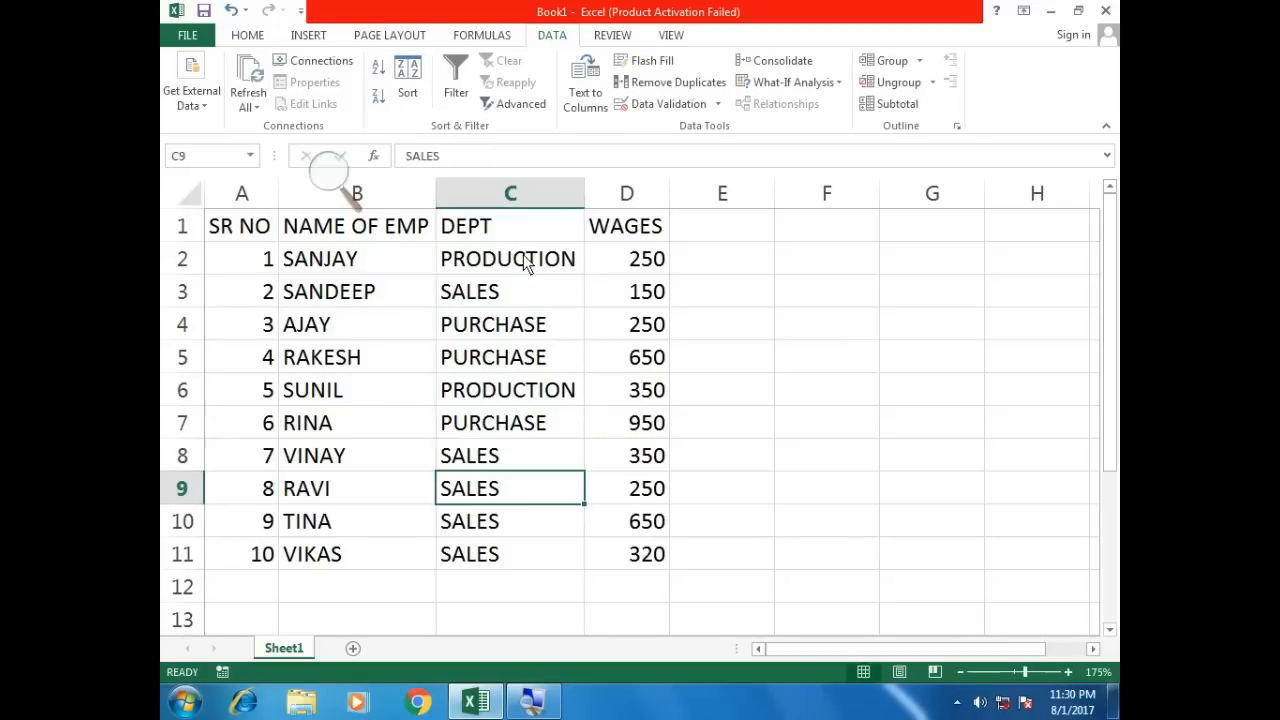
type("pu")
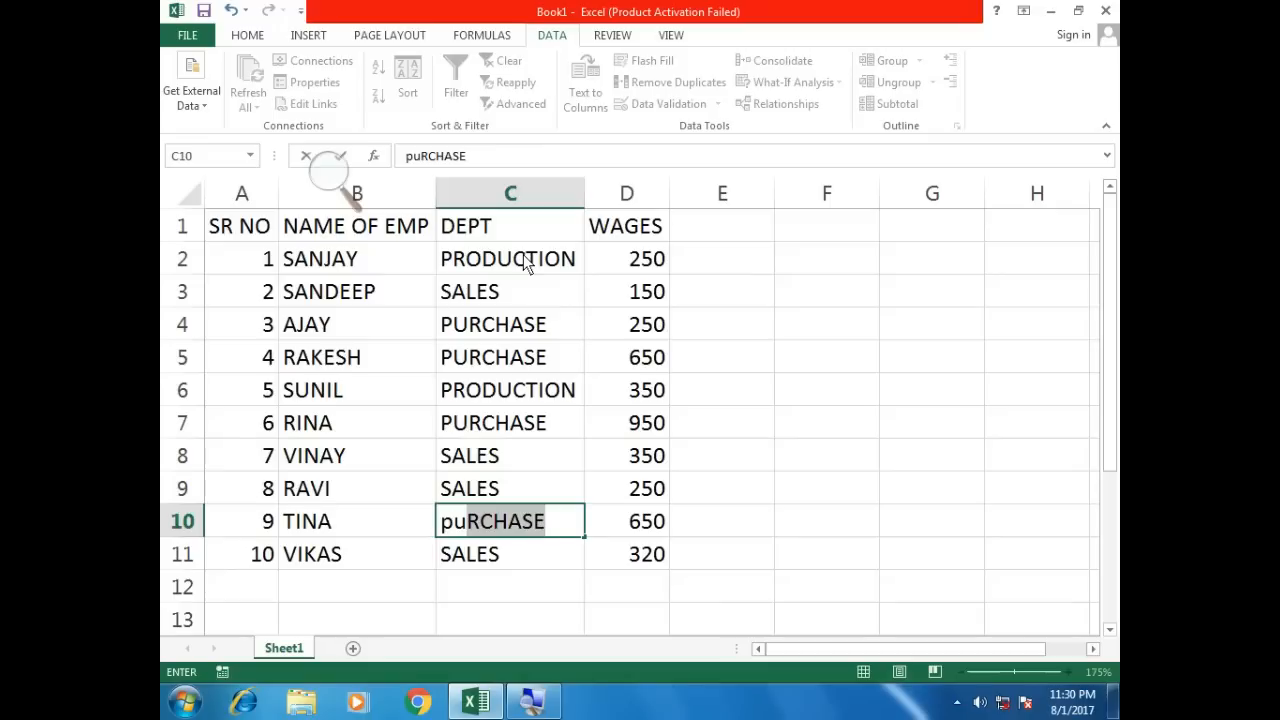
key("Return")
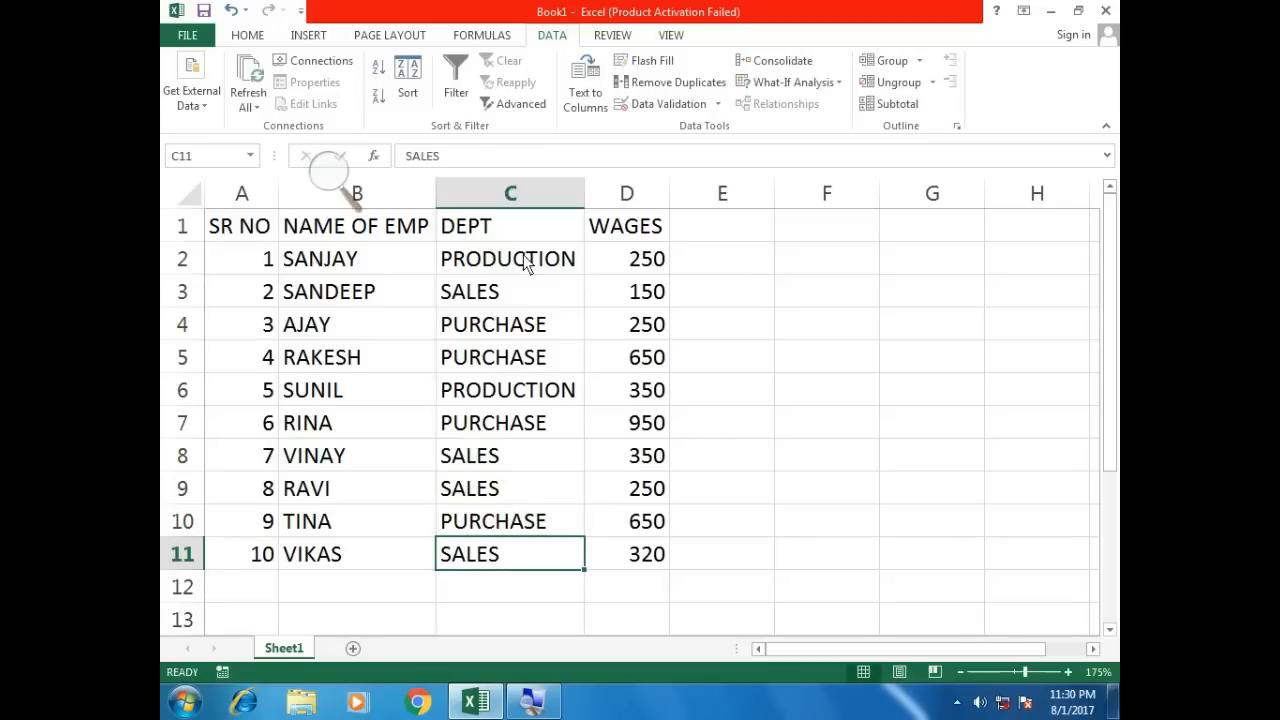
type("pur")
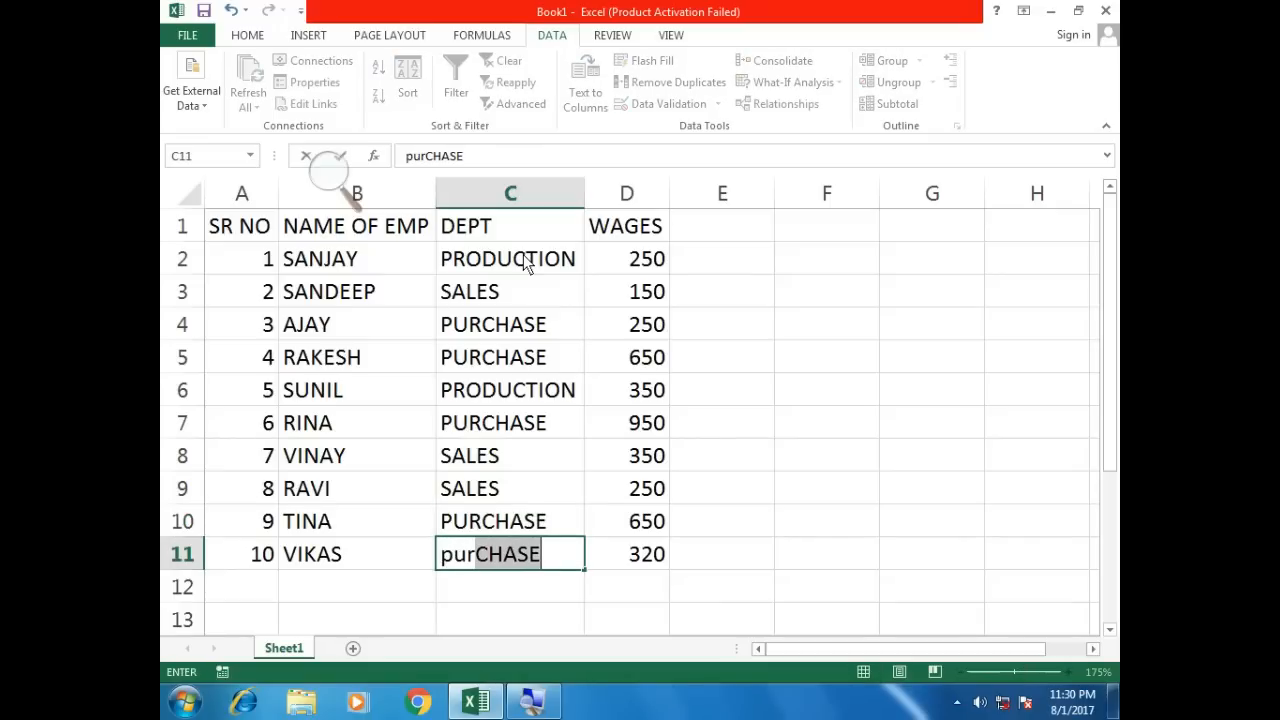
key("Return")
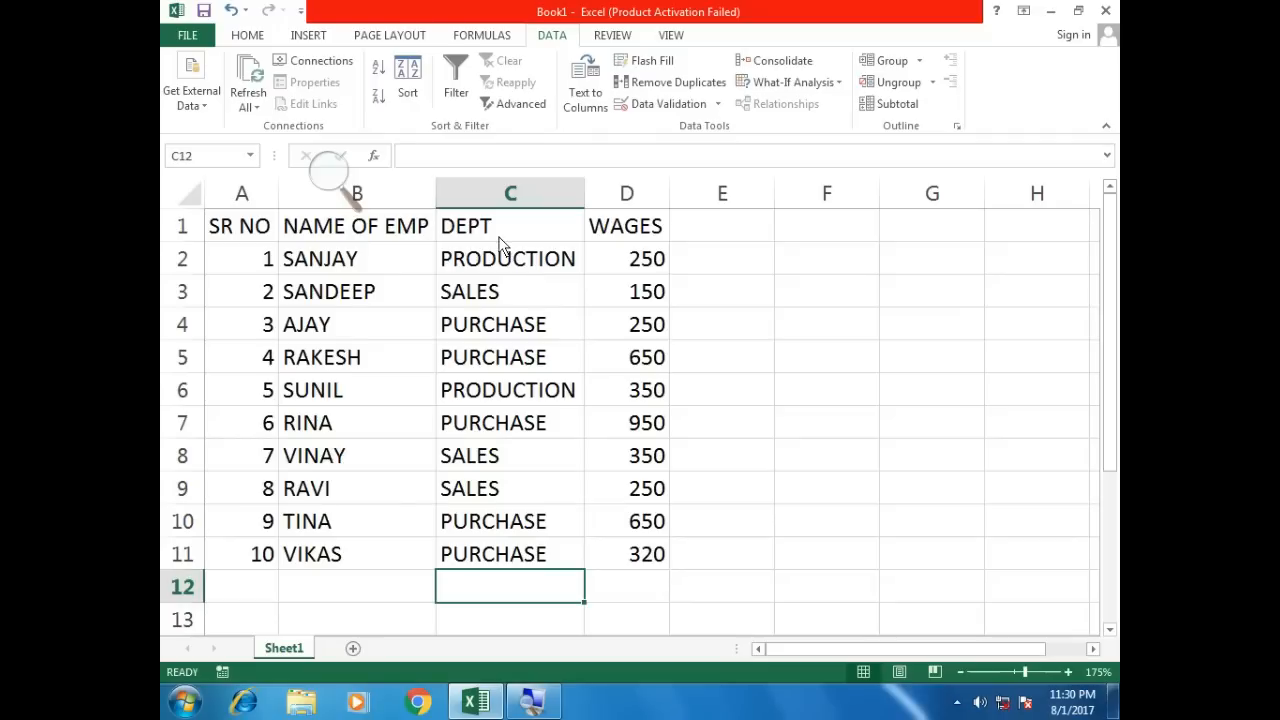
Enter new wages of 980, 560, 890 and 450 in cells D2 to D5
left_click_drag(500, 270, 484, 440)
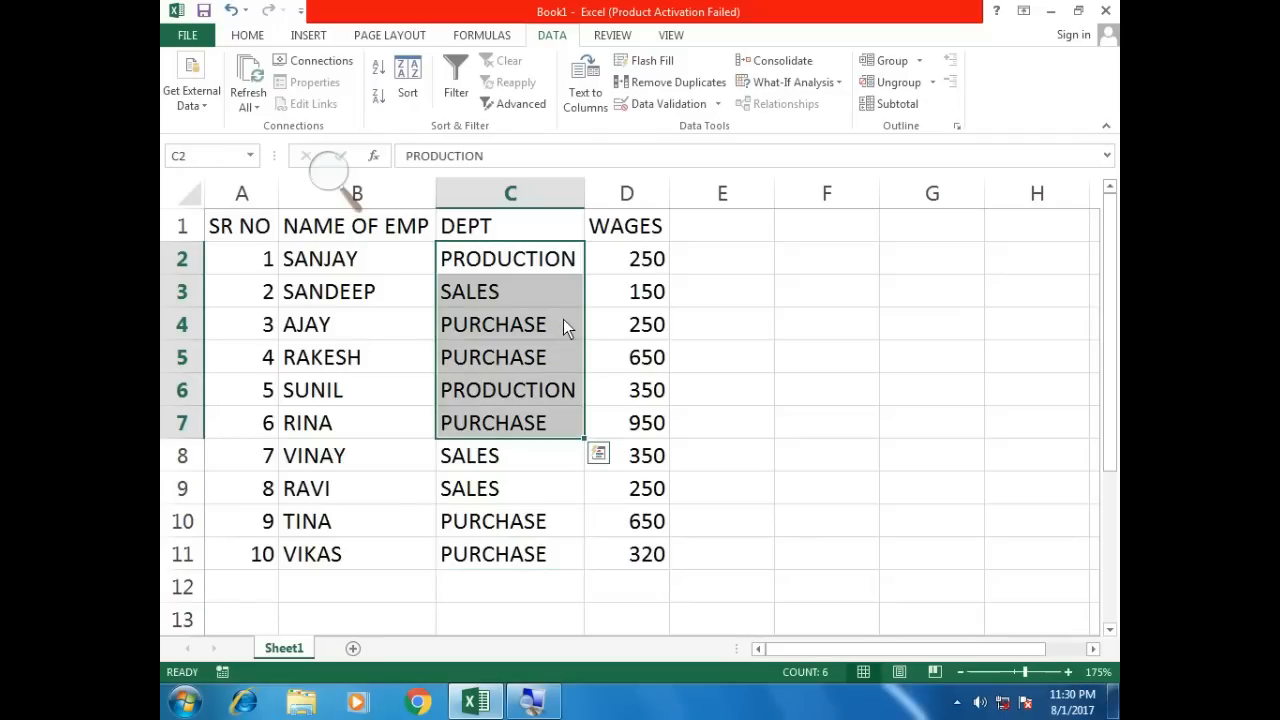
left_click(651, 263)
type("980")
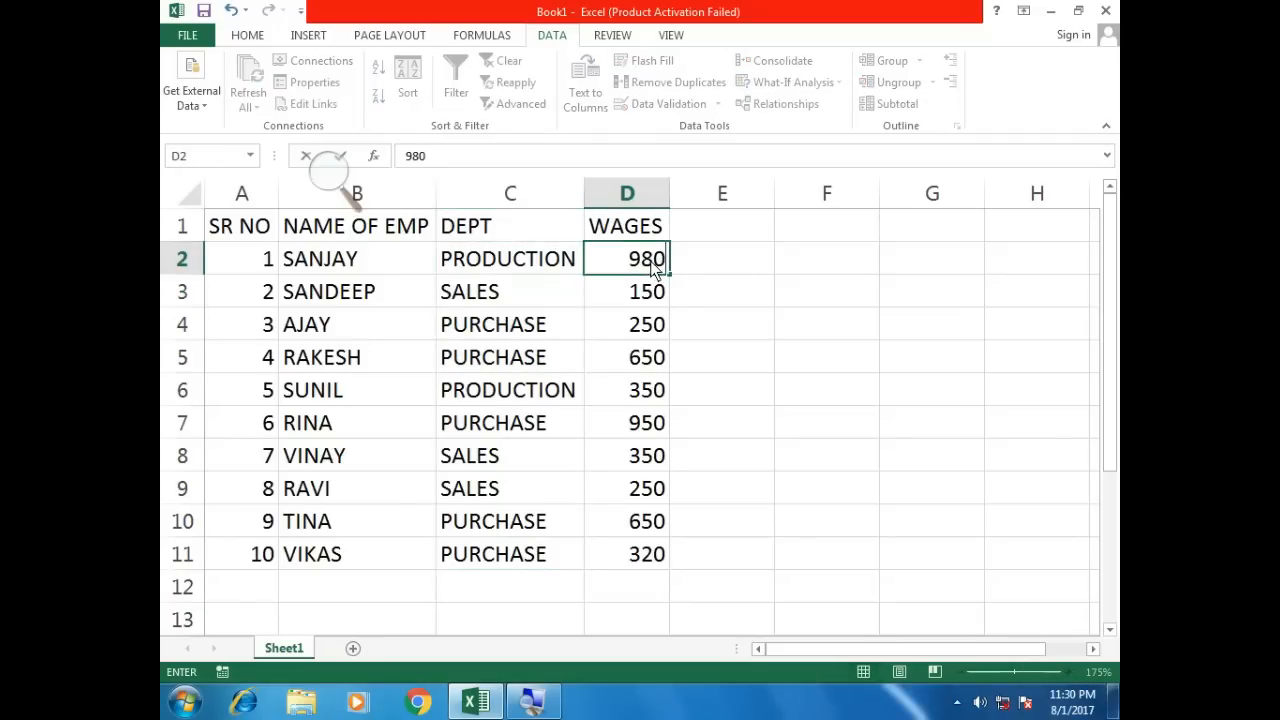
key("Return")
type("560")
key("Return")
type("890")
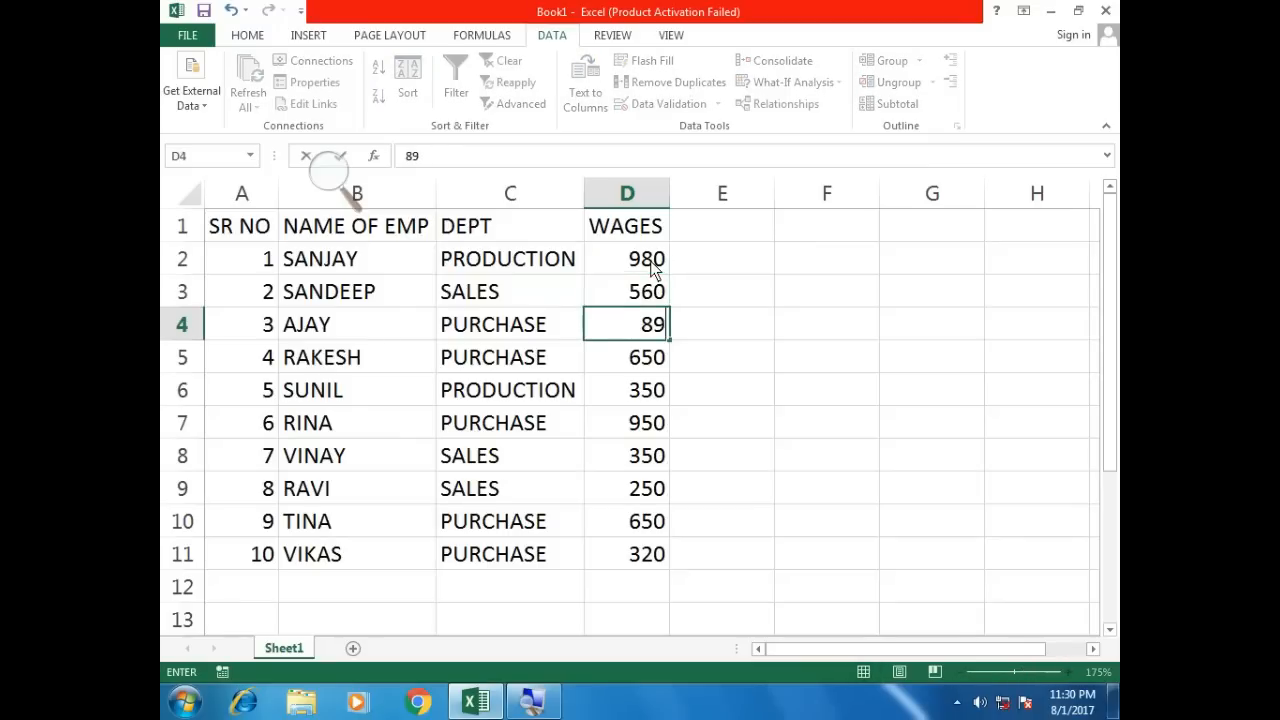
key("Return")
type("450")
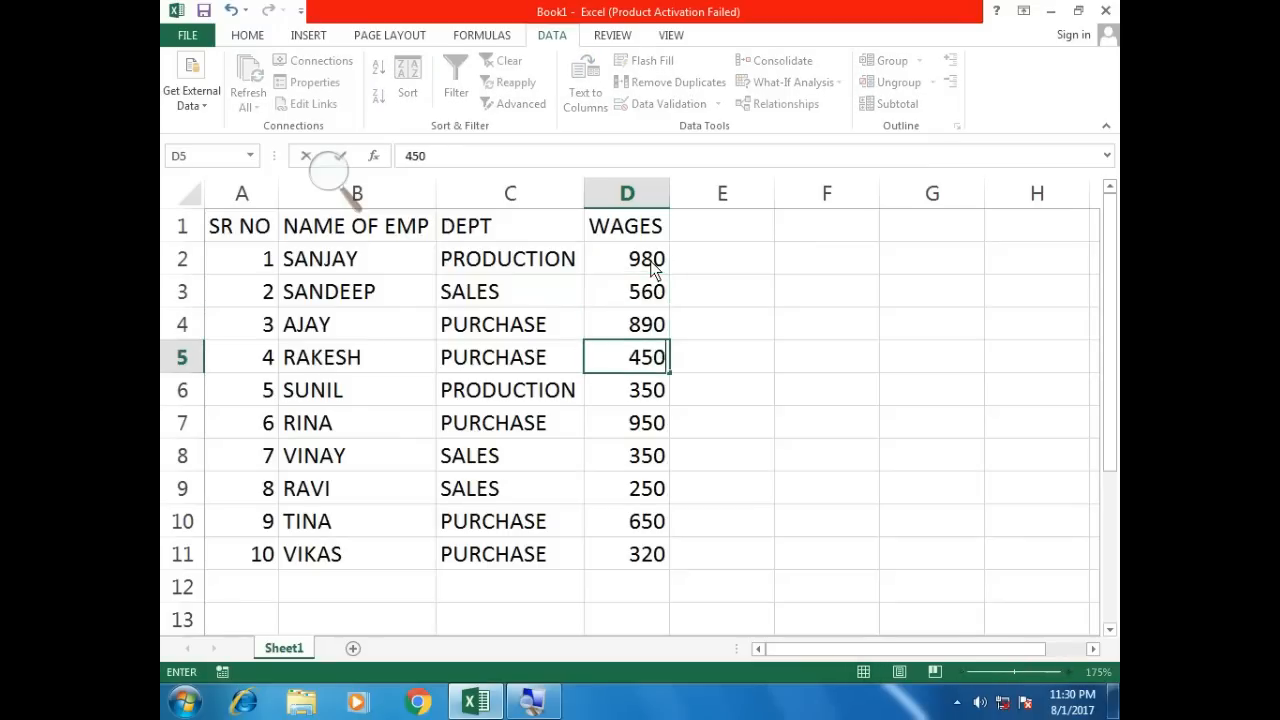
key("Return")
With cell A1 selected, run subtotal_macro on the edited employee table
left_click_drag(233, 233, 623, 549)
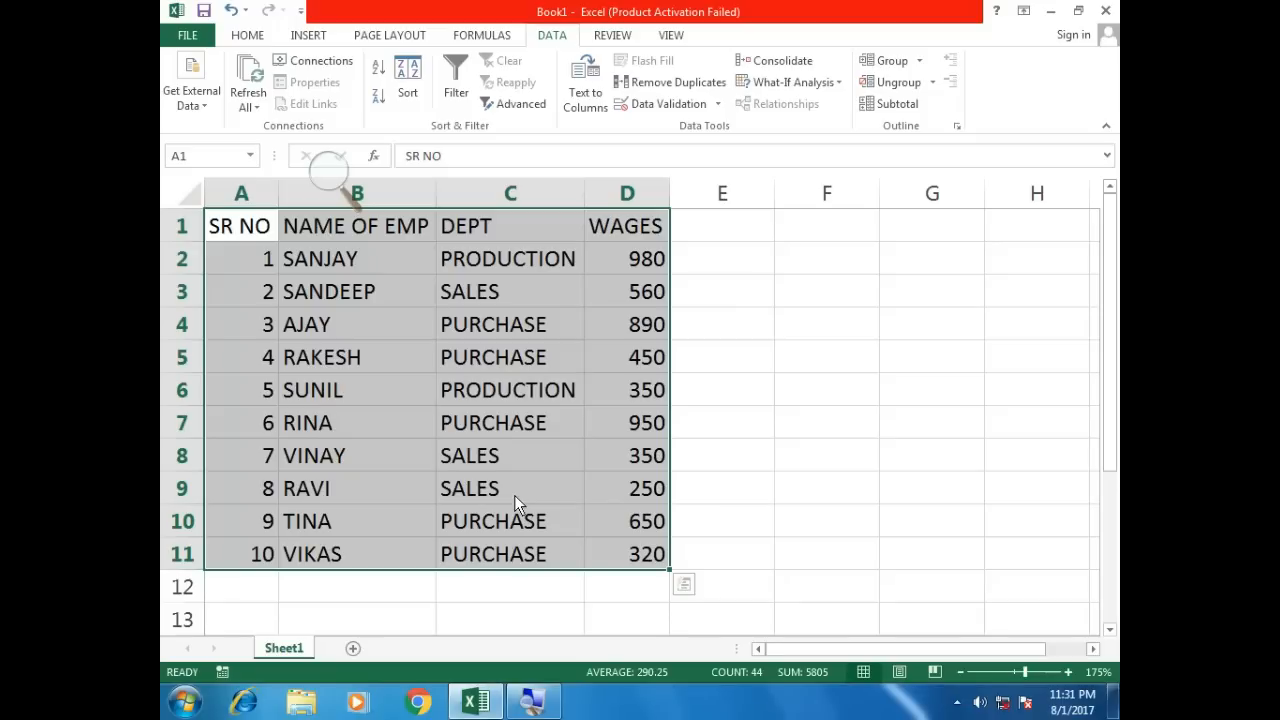
left_click(251, 235)
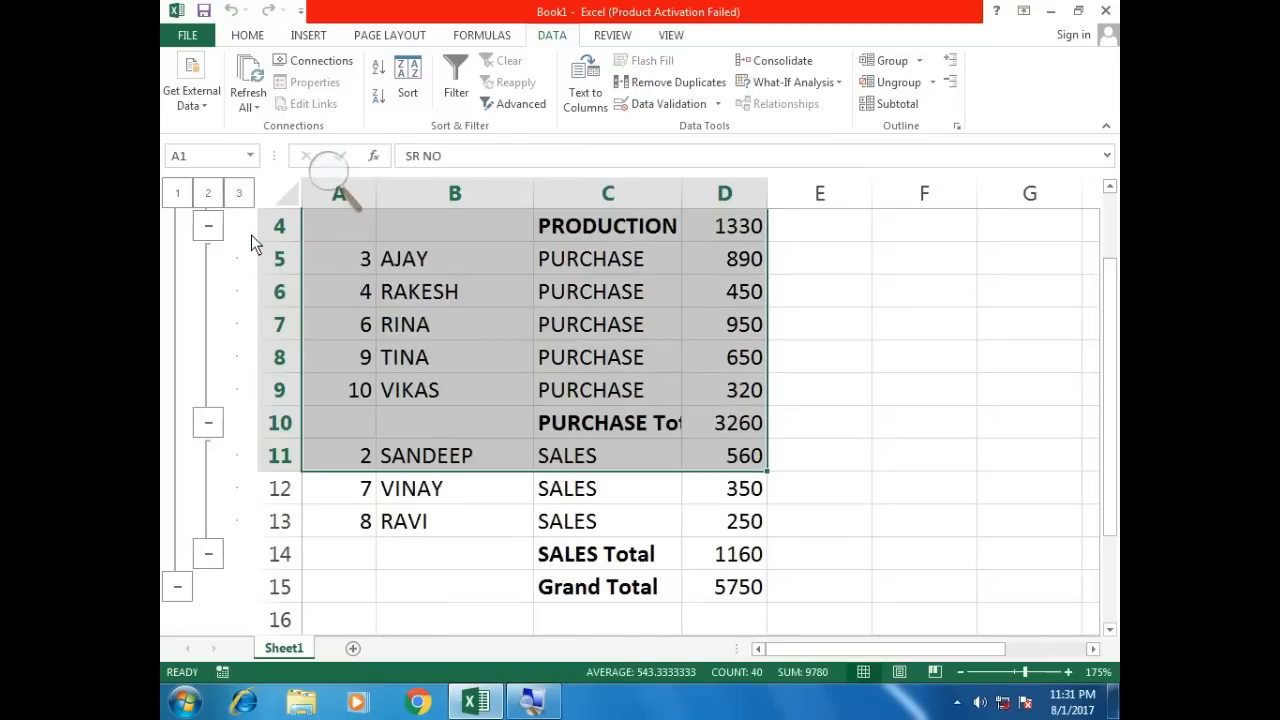
scroll(590, 345, "up", 1)
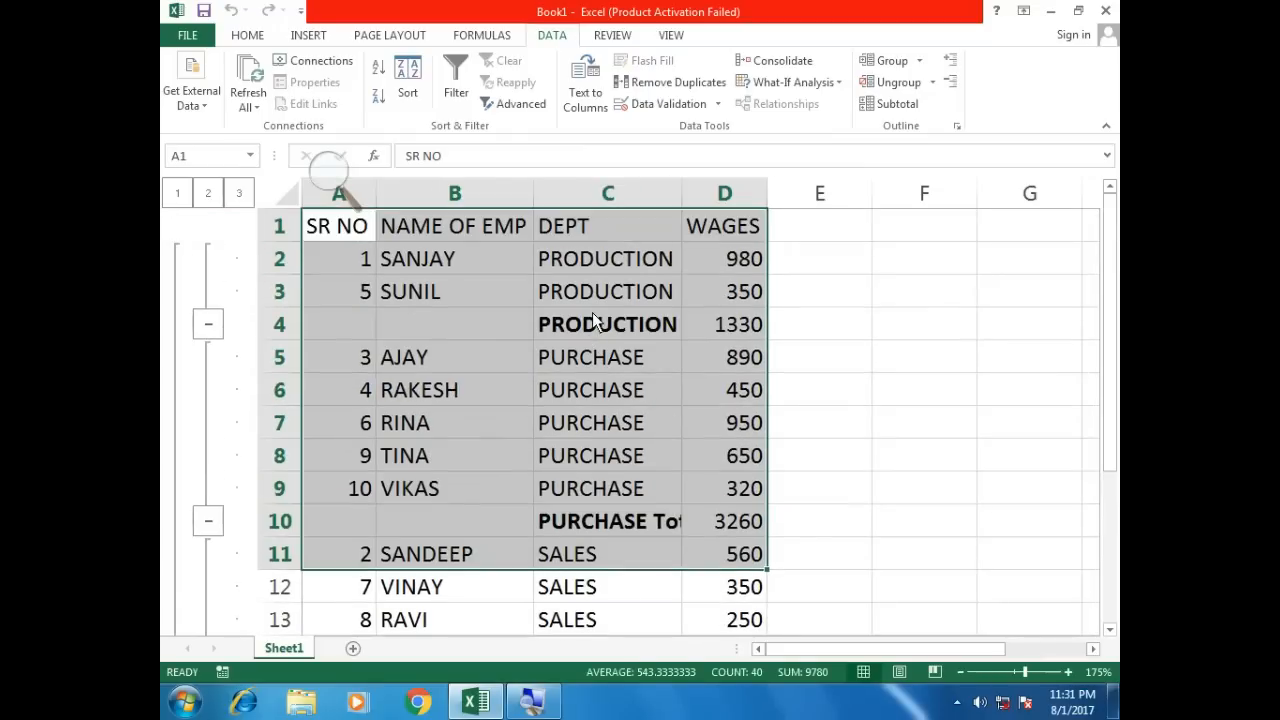
Check the wage subtotal rows for PRODUCTION, PURCHASE and SALES produced by the macro
left_click_drag(595, 320, 728, 343)
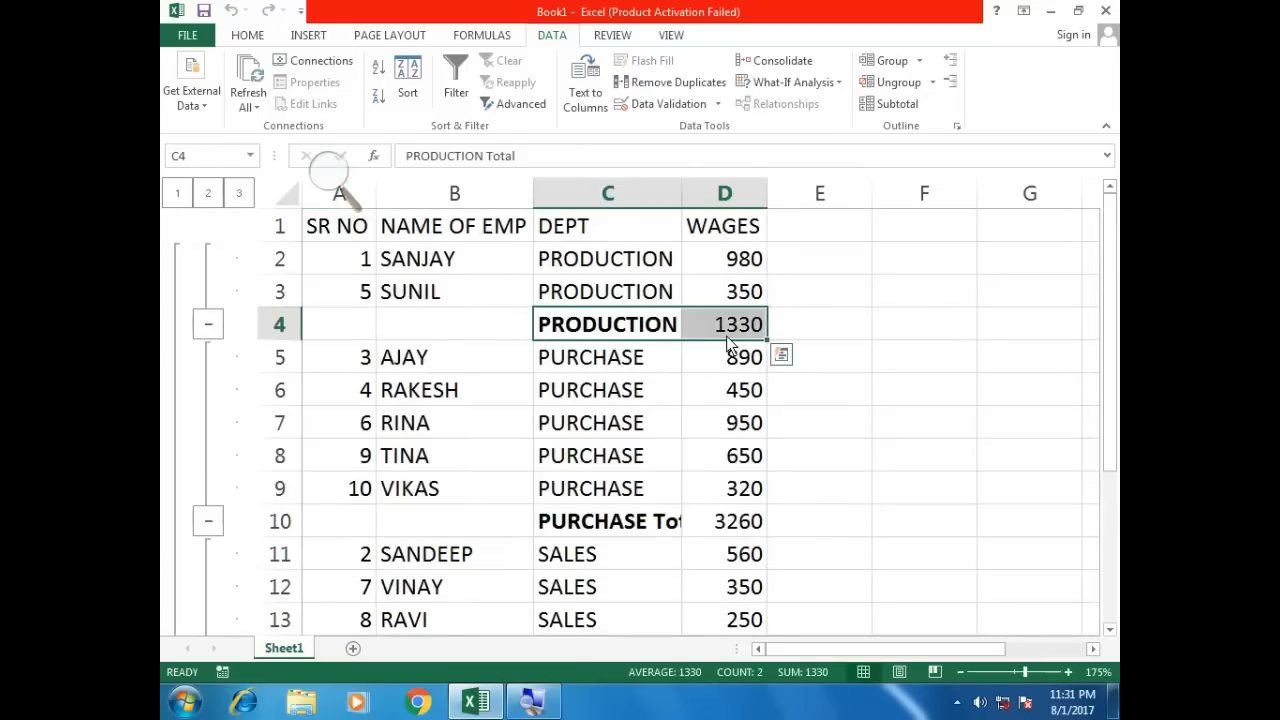
left_click_drag(630, 525, 716, 533)
scroll(672, 530, "down", 1)
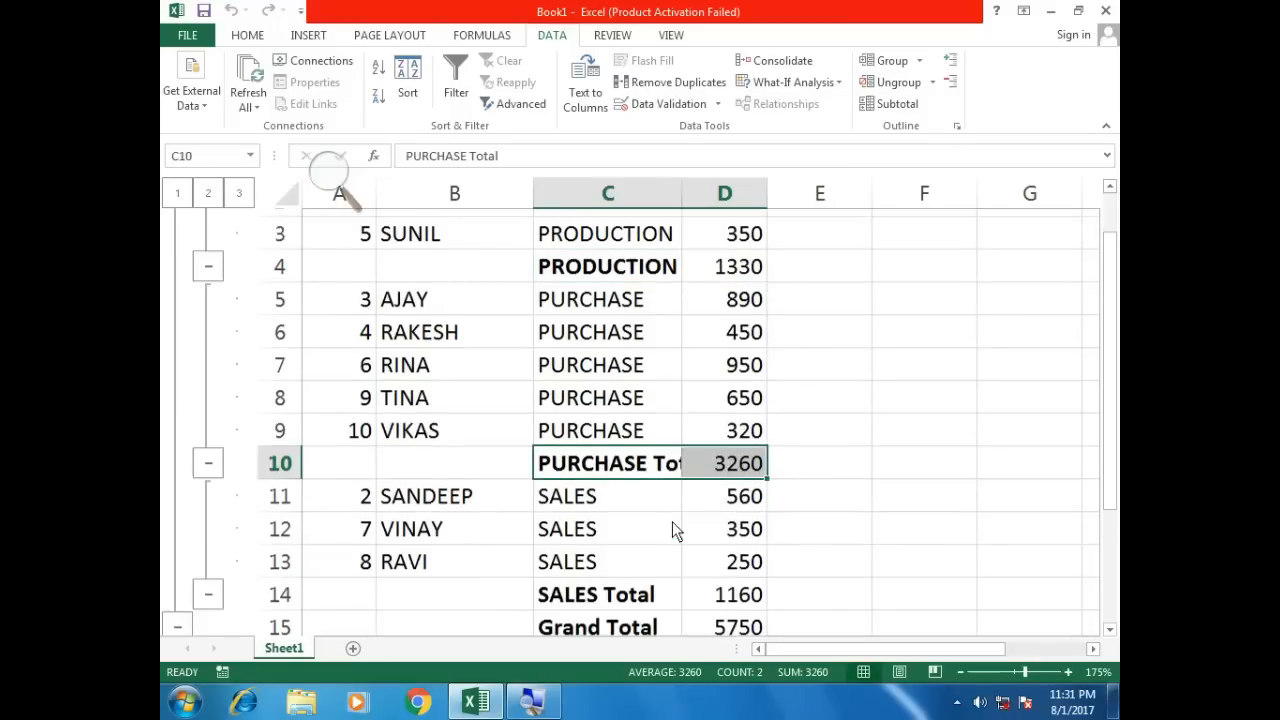
scroll(672, 530, "down", 1)
left_click_drag(636, 566, 735, 578)
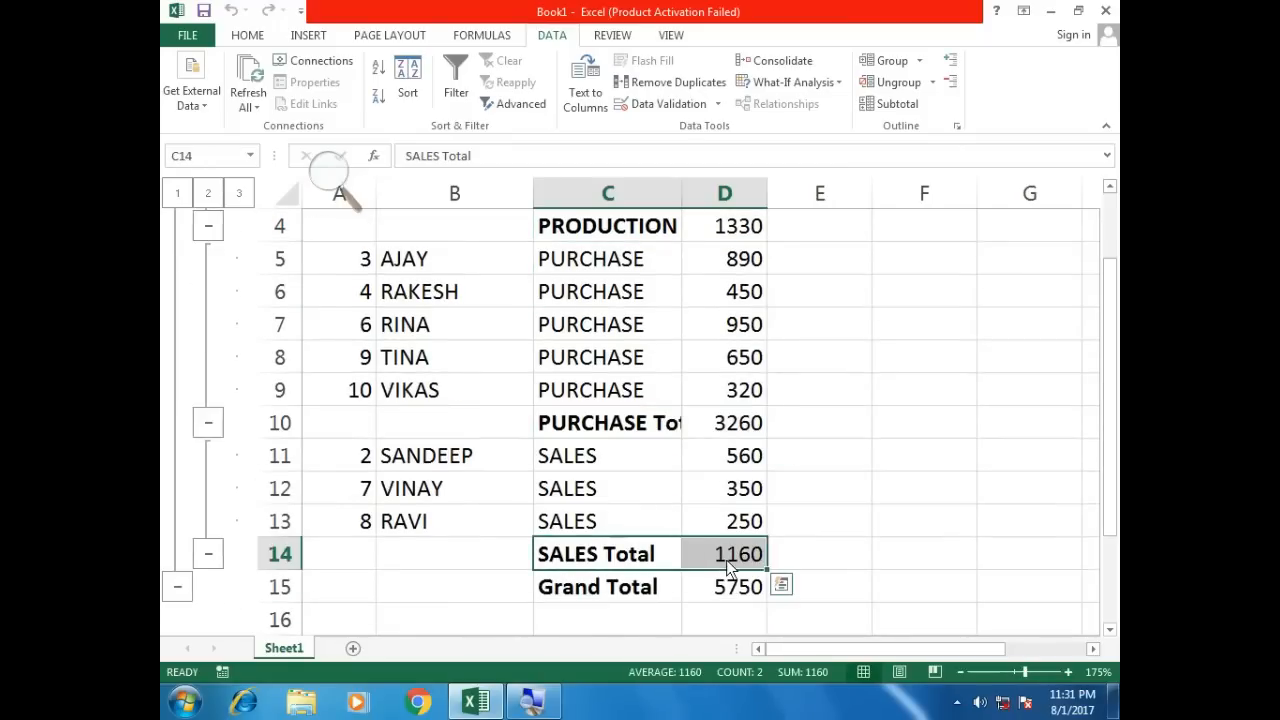
Inspect the SALES and PURCHASE subtotal cells in the WAGES column against the table rows above them
left_click(738, 560)
left_click(734, 428)
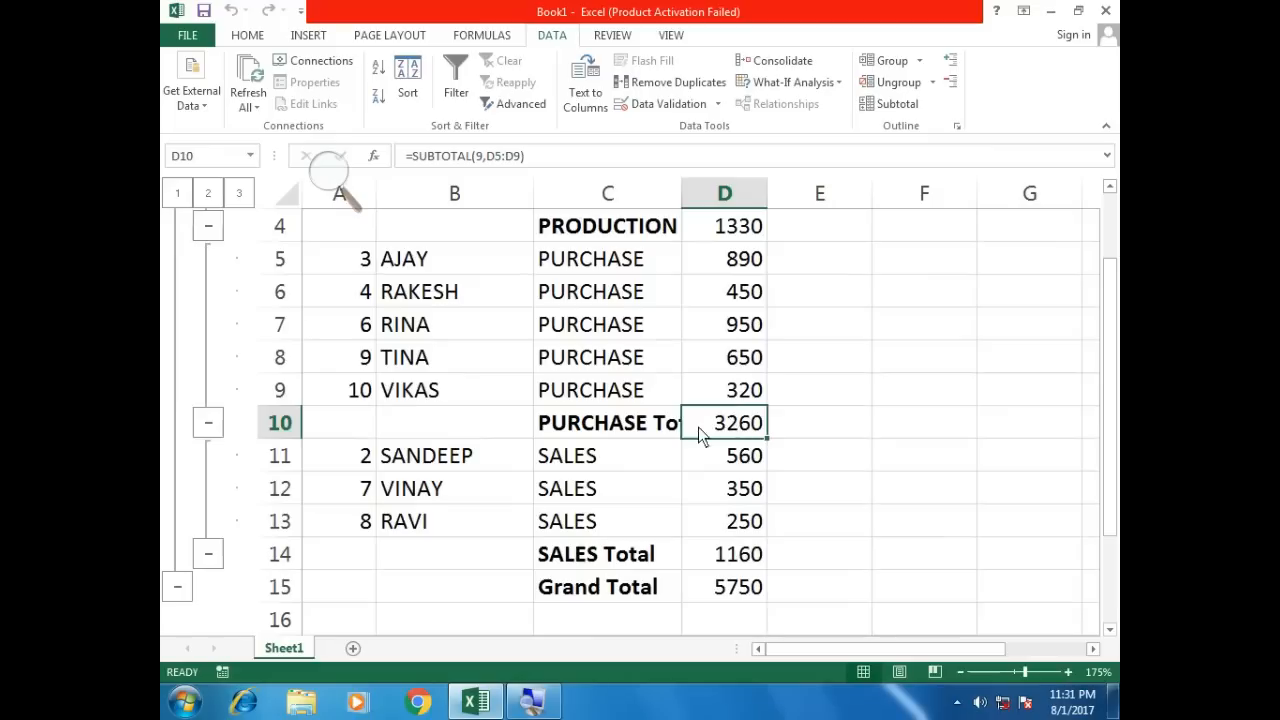
scroll(612, 460, "up", 1)
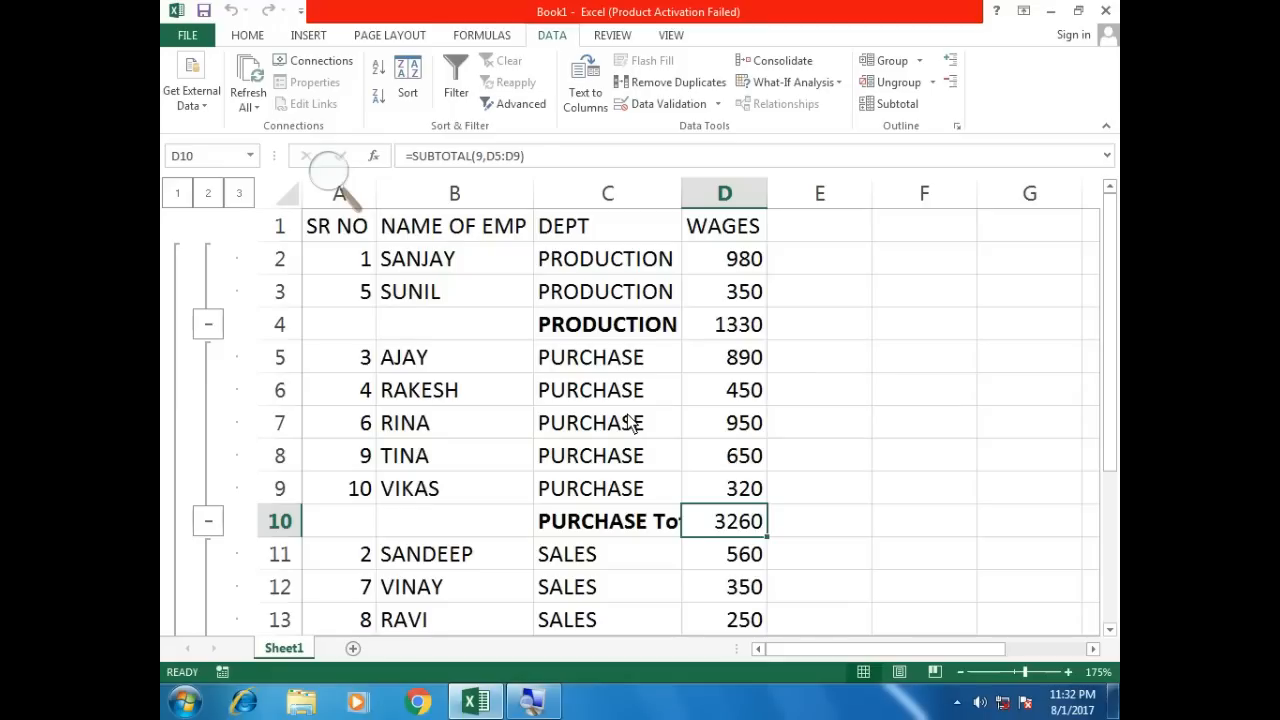
With cell A1 selected, open subtotal_macro for editing in the Visual Basic editor and enlarge its code window
left_click(320, 236)
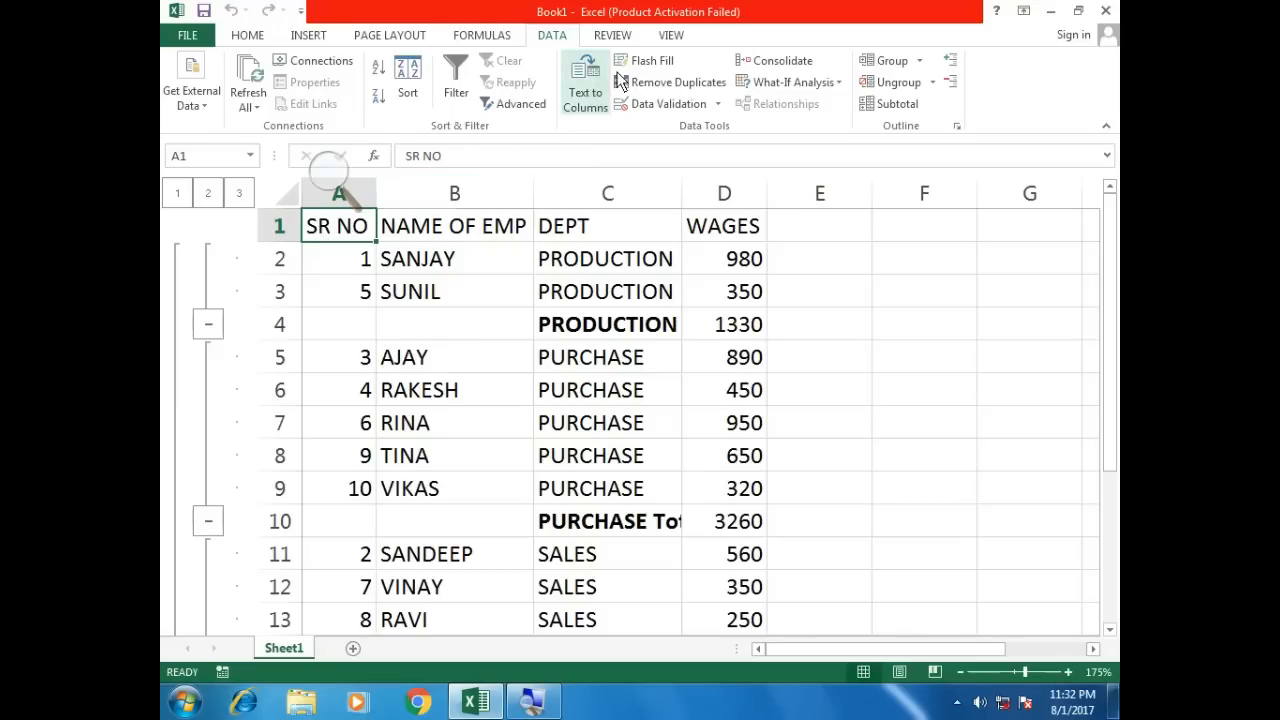
left_click(671, 35)
left_click(955, 104)
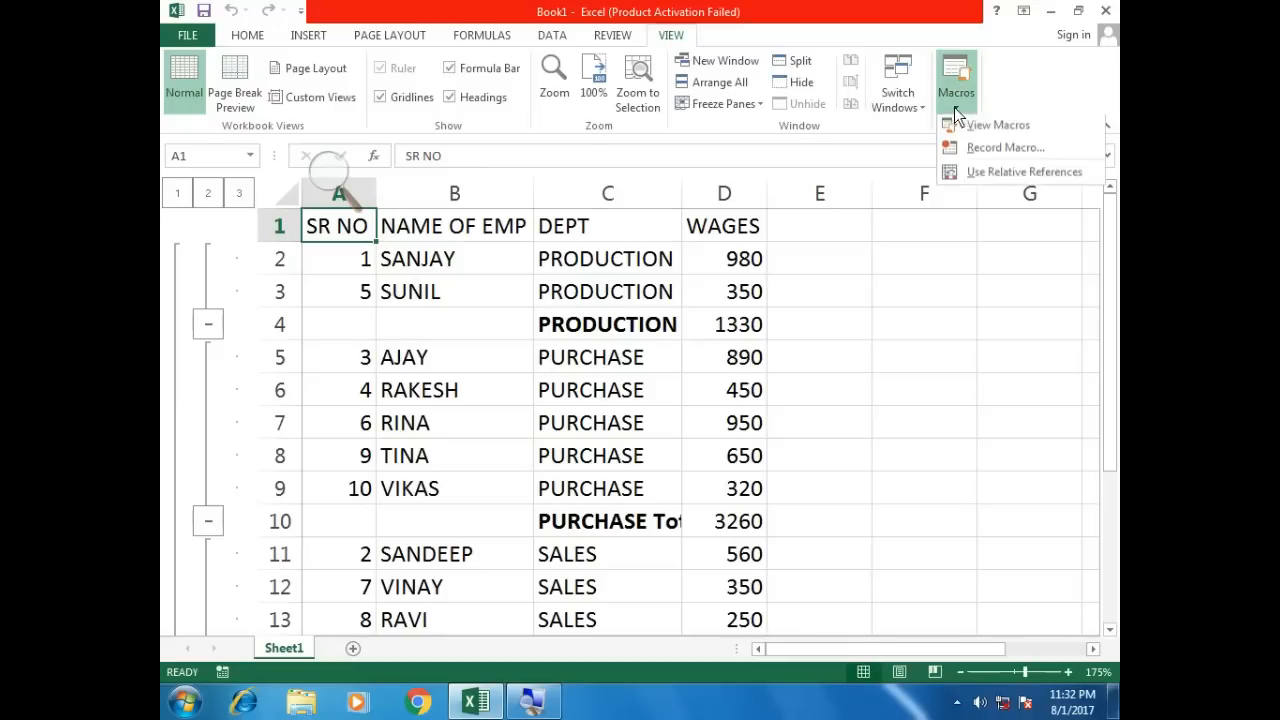
left_click(970, 130)
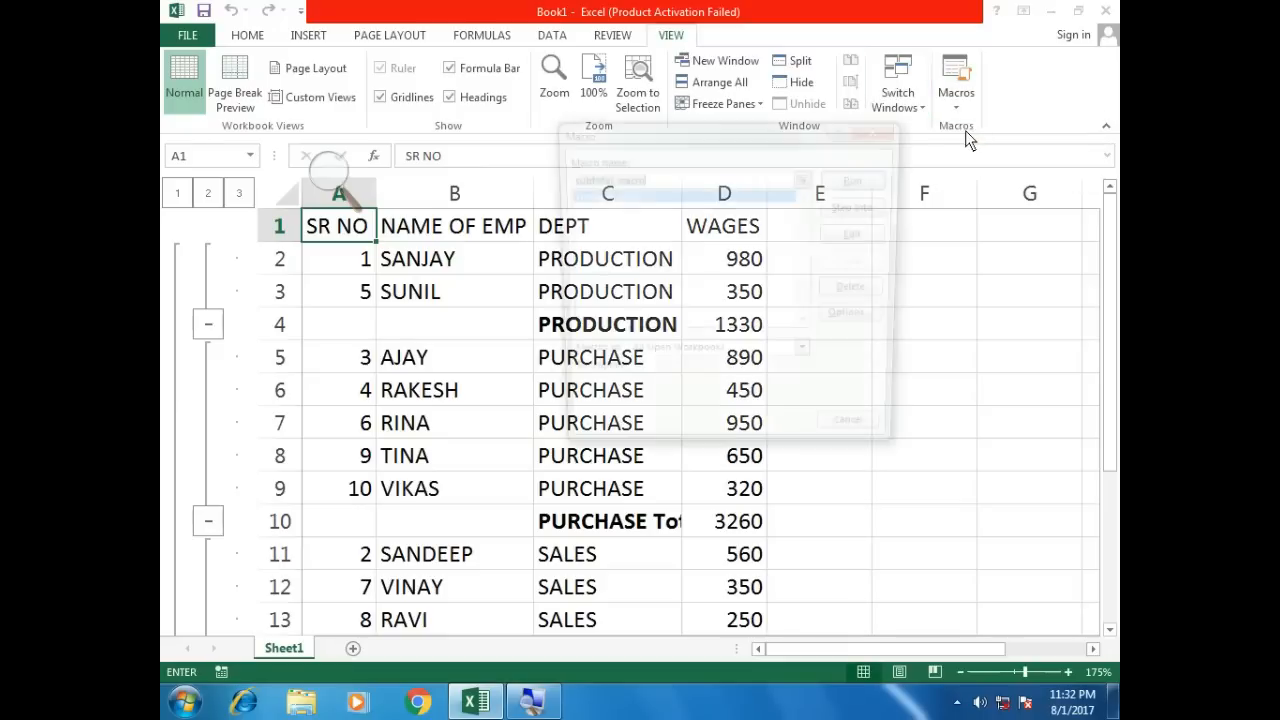
left_click_drag(787, 136, 663, 150)
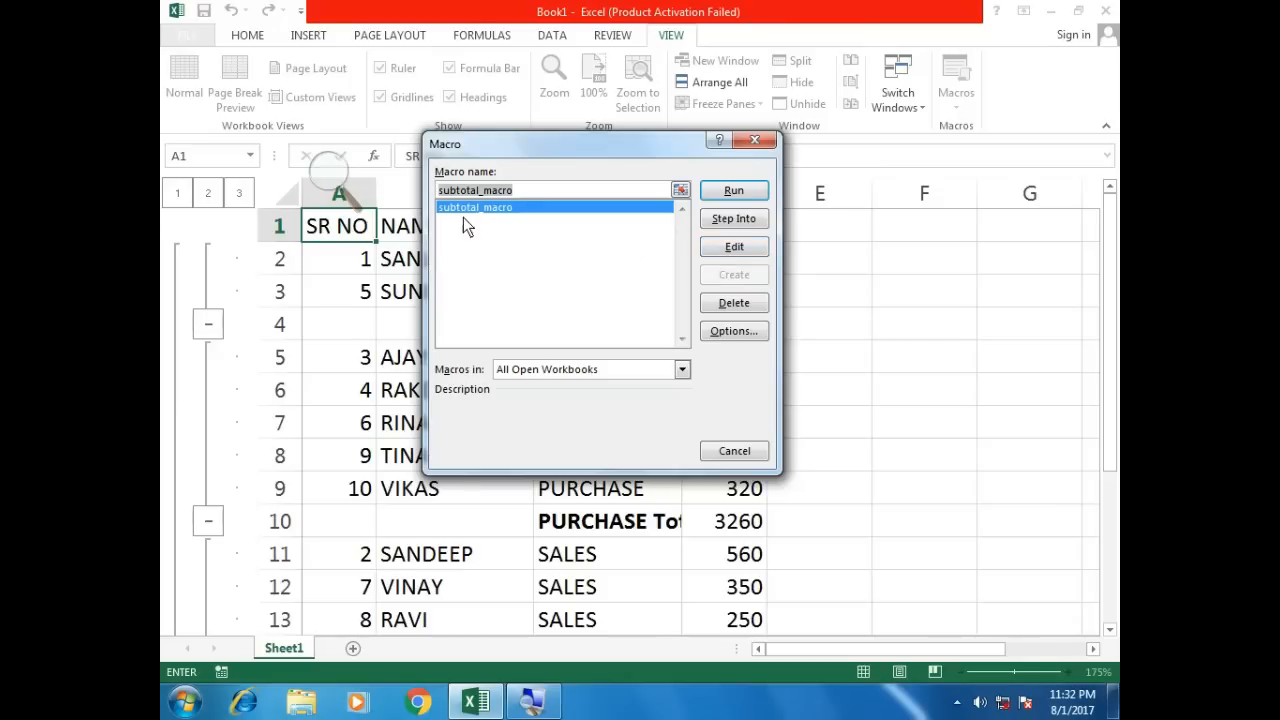
left_click(745, 250)
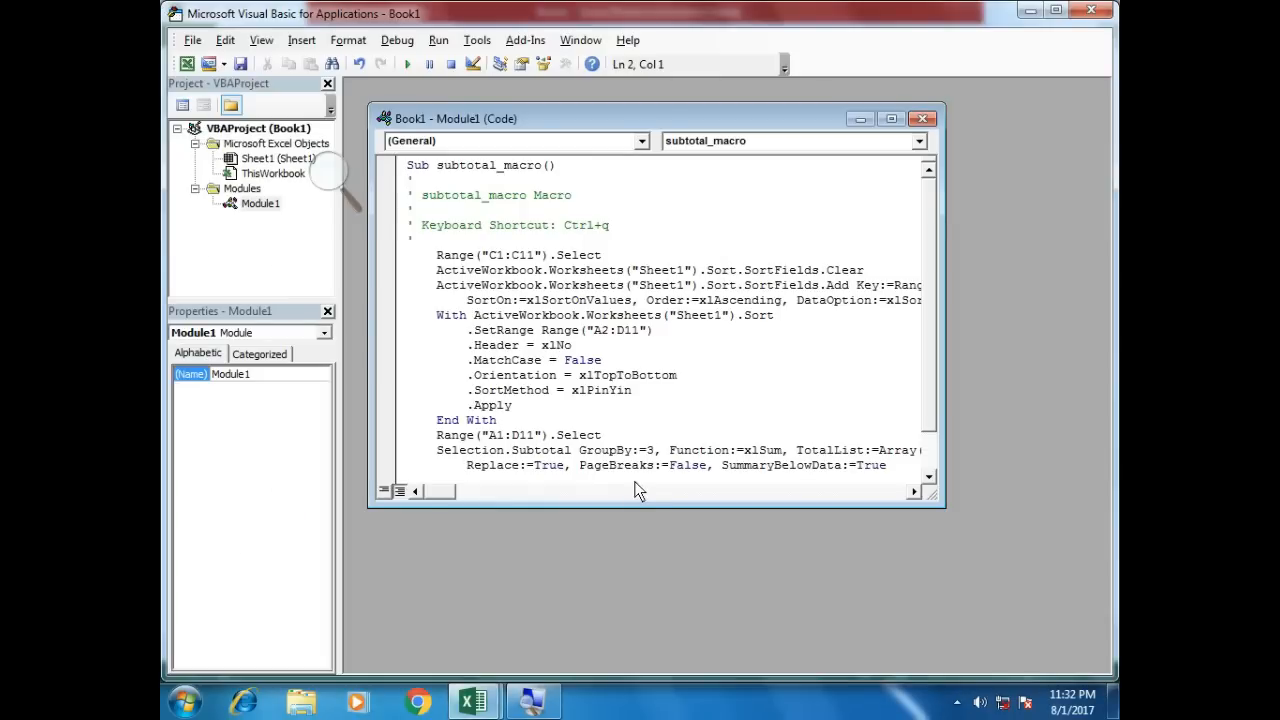
left_click_drag(633, 507, 642, 556)
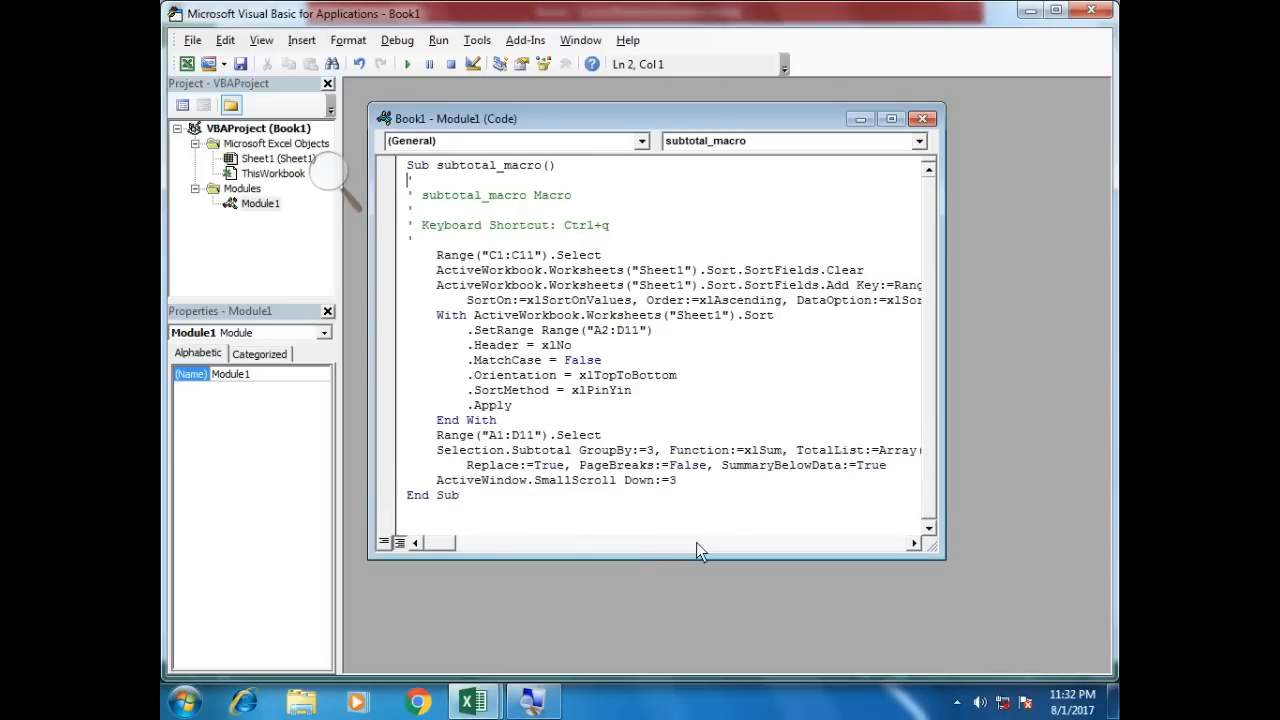
left_click_drag(945, 495, 1031, 511)
Change the first Select range in the subtotal_macro code to C1:C100
left_click(515, 286)
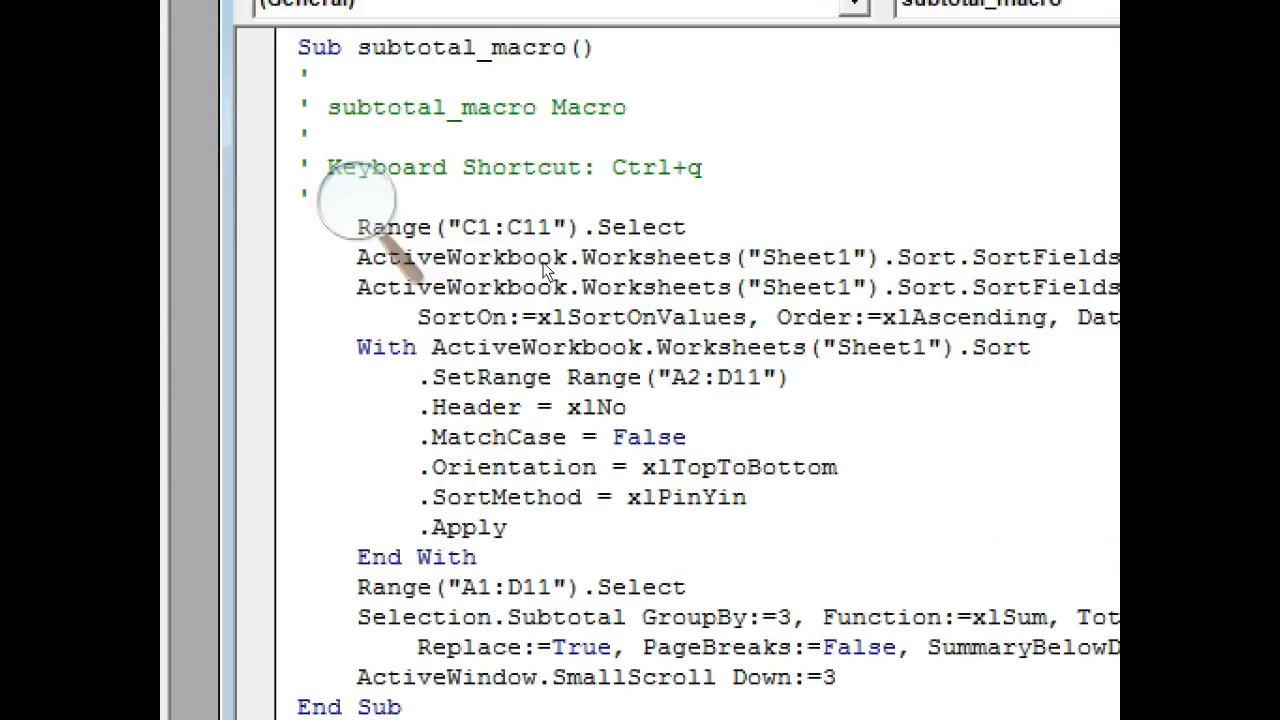
key("BackSpace")
type("10")
key("BackSpace")
key("BackSpace")
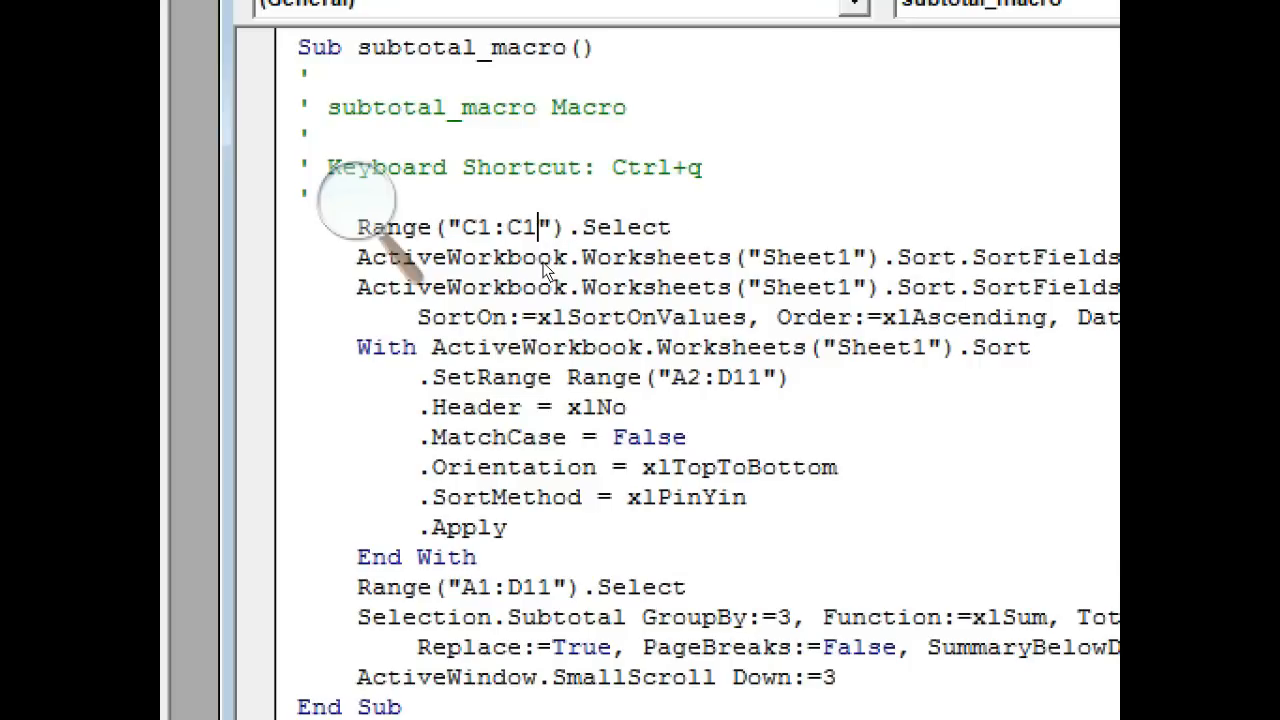
type("00")
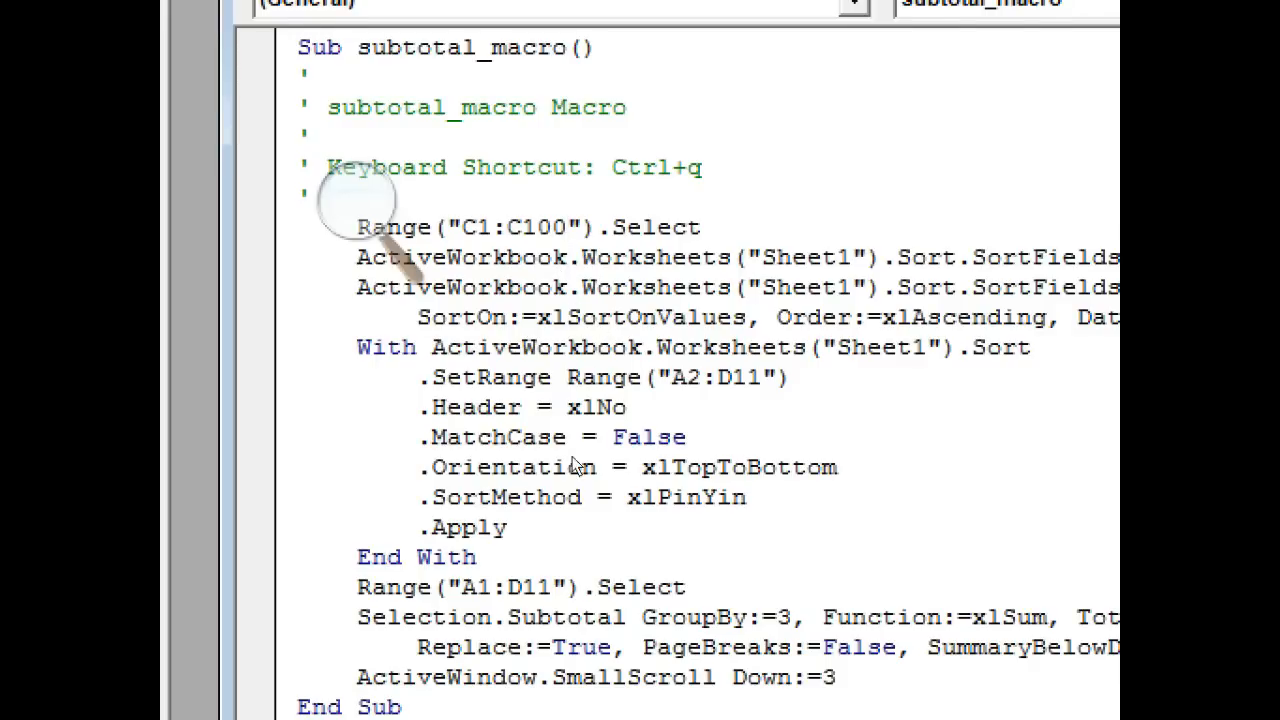
Change the range selected before the Subtotal command in the macro code to A1:D100
left_click(531, 439)
key("BackSpace")
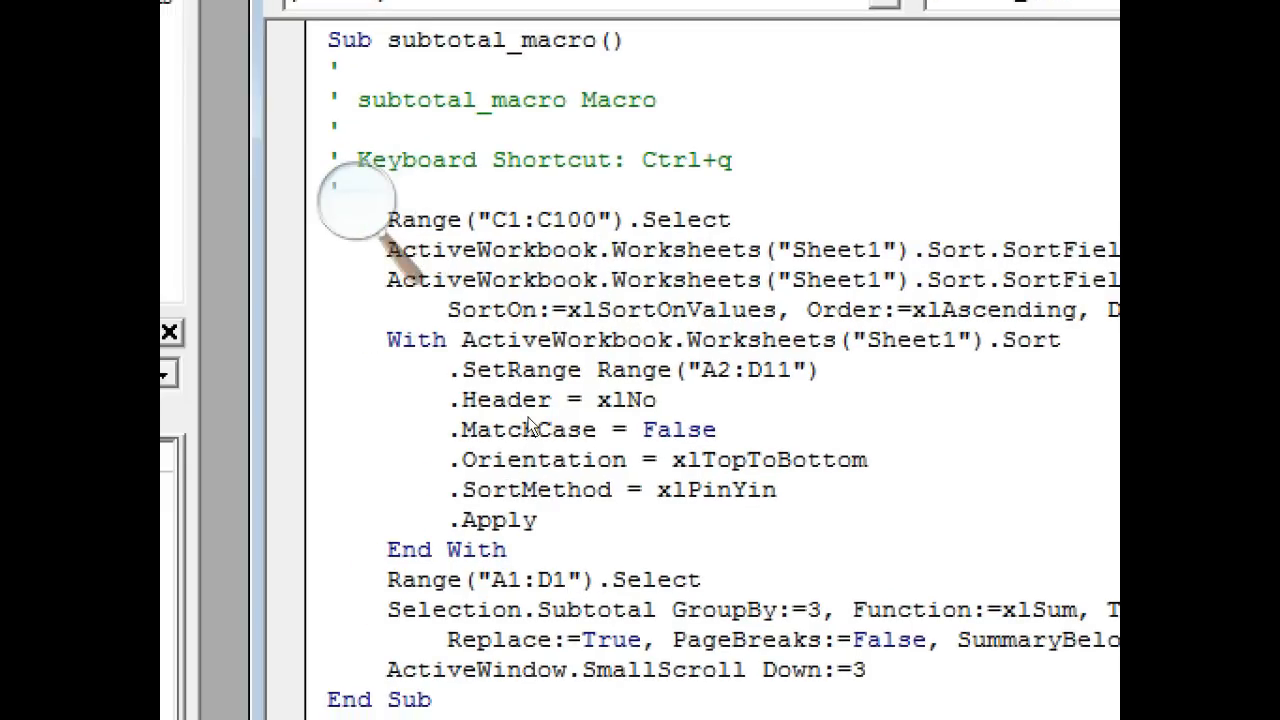
type("00")
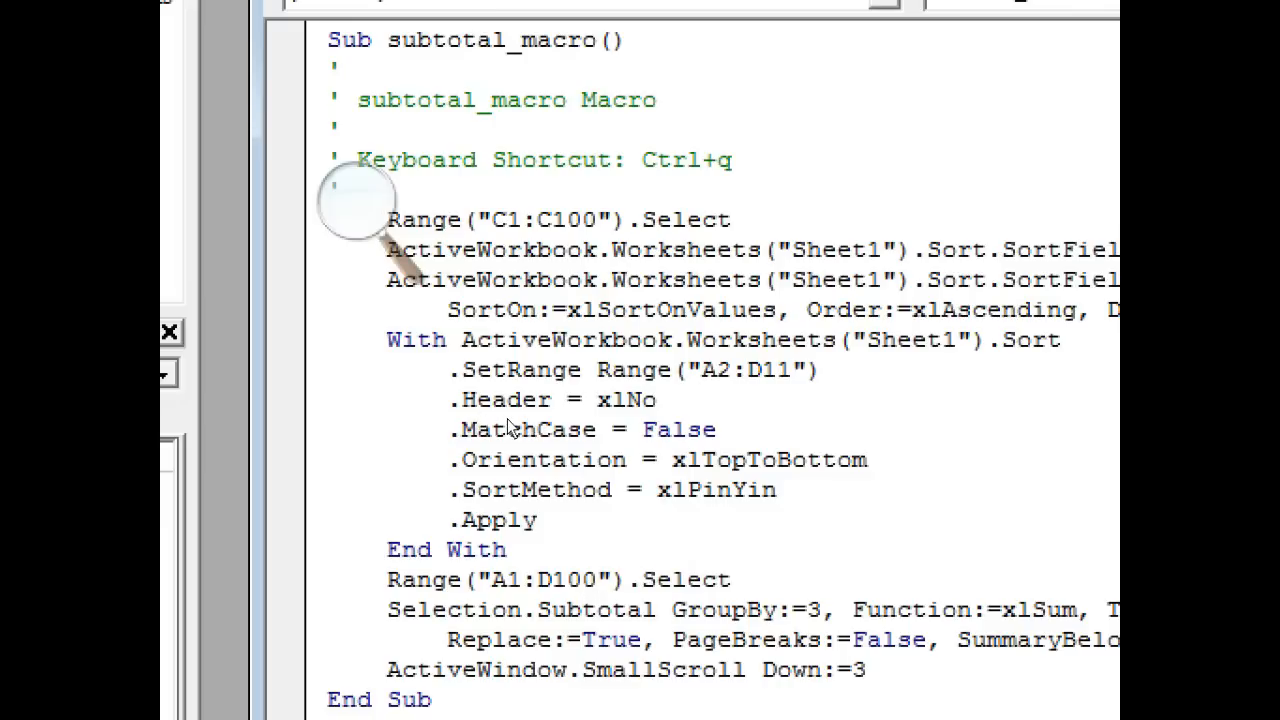
Change the sort's SetRange range in the macro code to A2:D100
left_click(793, 370)
key("BackSpace")
type("1")
key("BackSpace")
type("00")
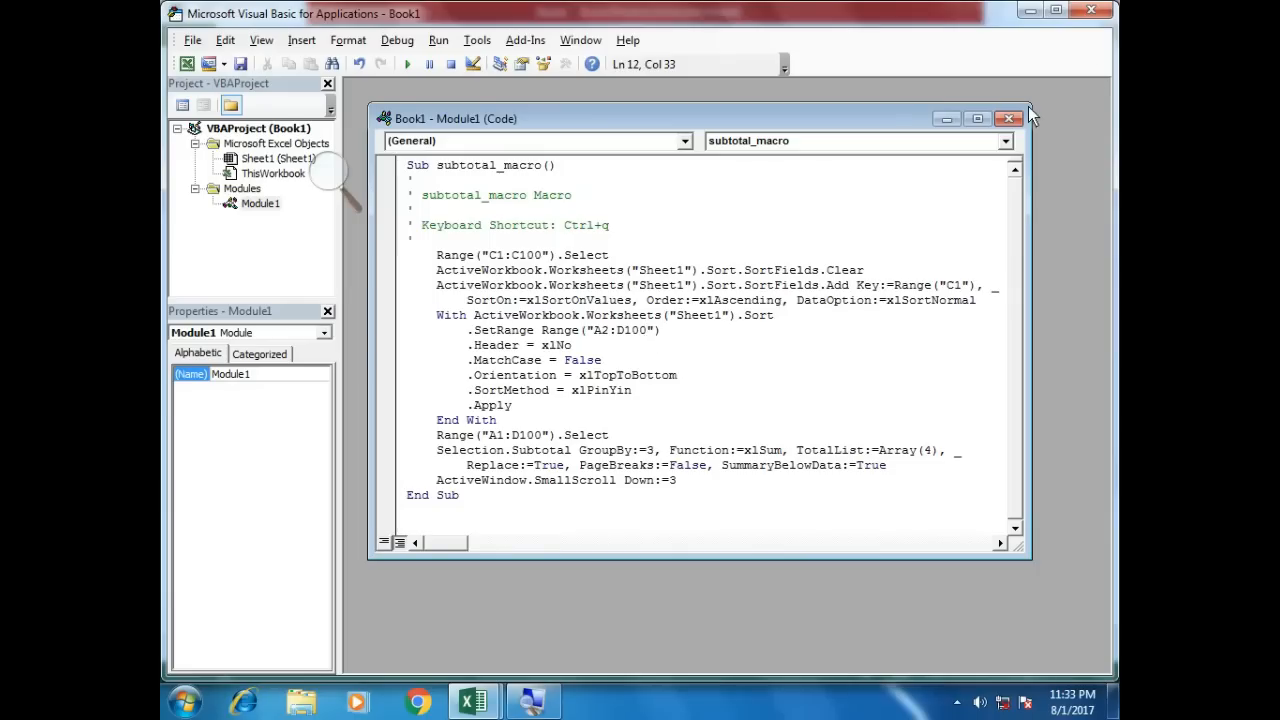
Close the module code window and the Visual Basic editor, and dismiss the Windows color scheme prompt
left_click(1010, 119)
left_click(1091, 10)
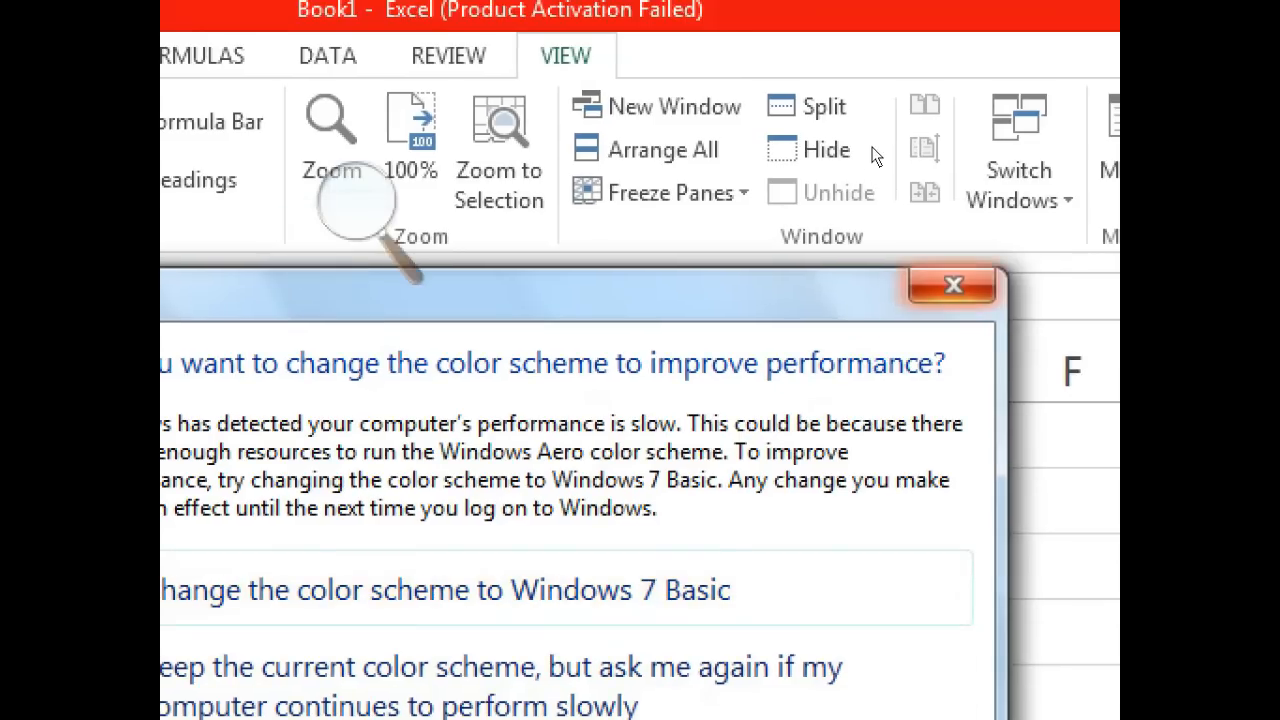
left_click(952, 286)
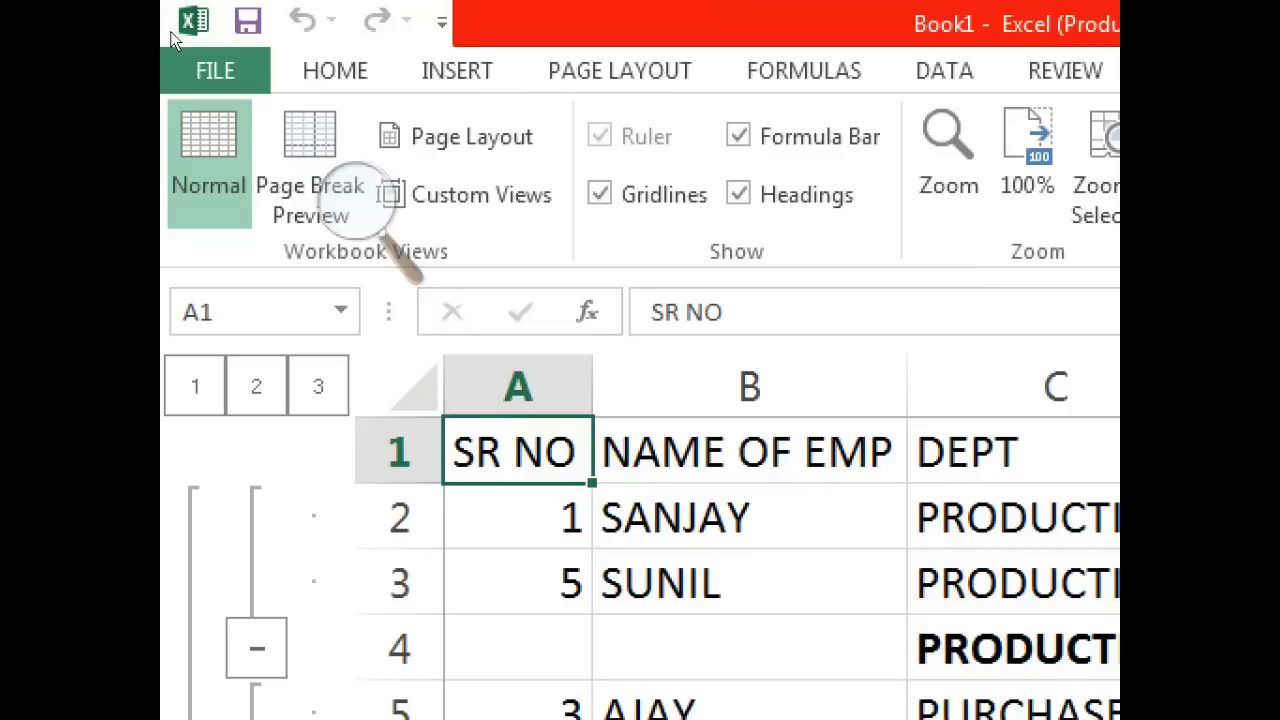
Save the workbook to the desktop as an Excel Macro-Enabled Template named subtotal
left_click(215, 71)
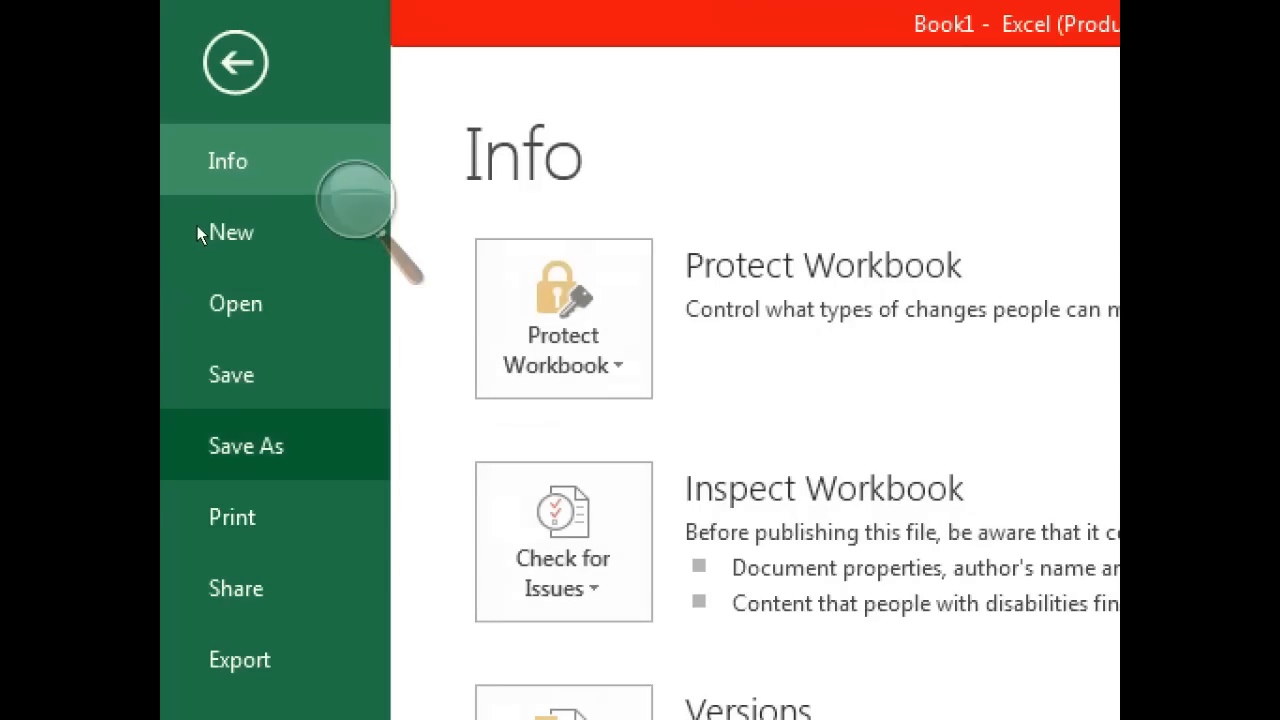
left_click(236, 449)
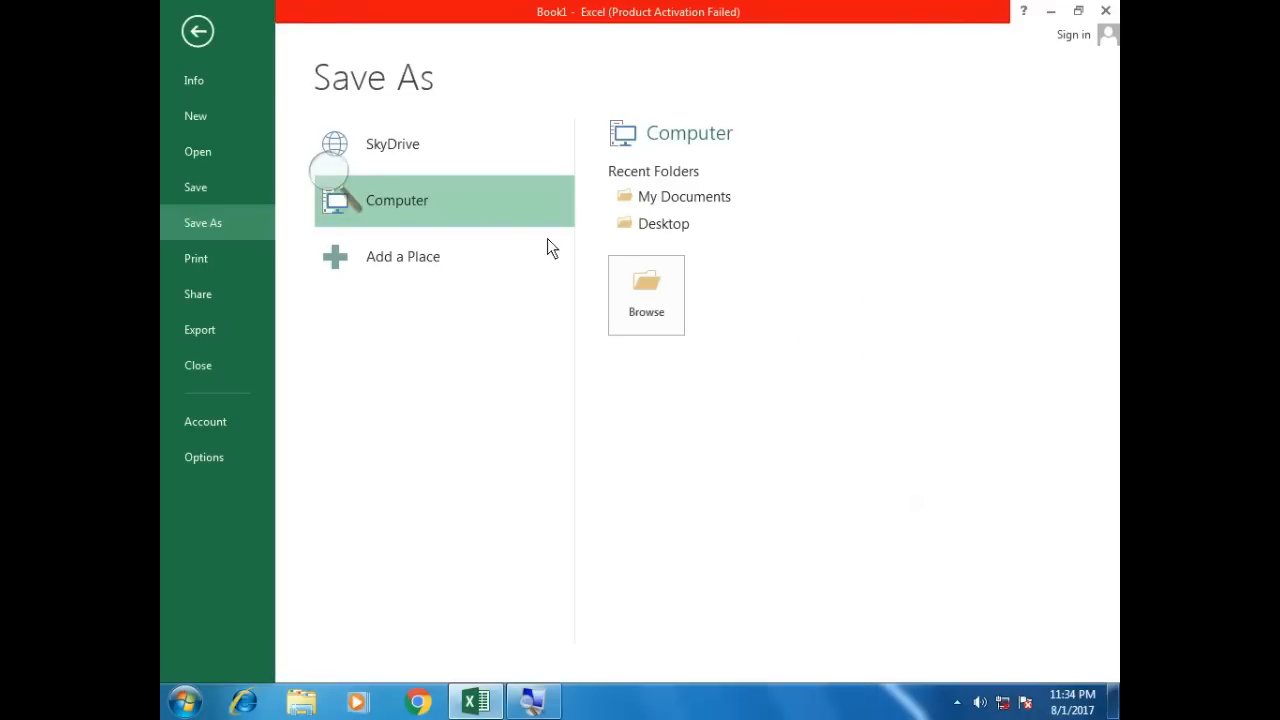
left_click(645, 291)
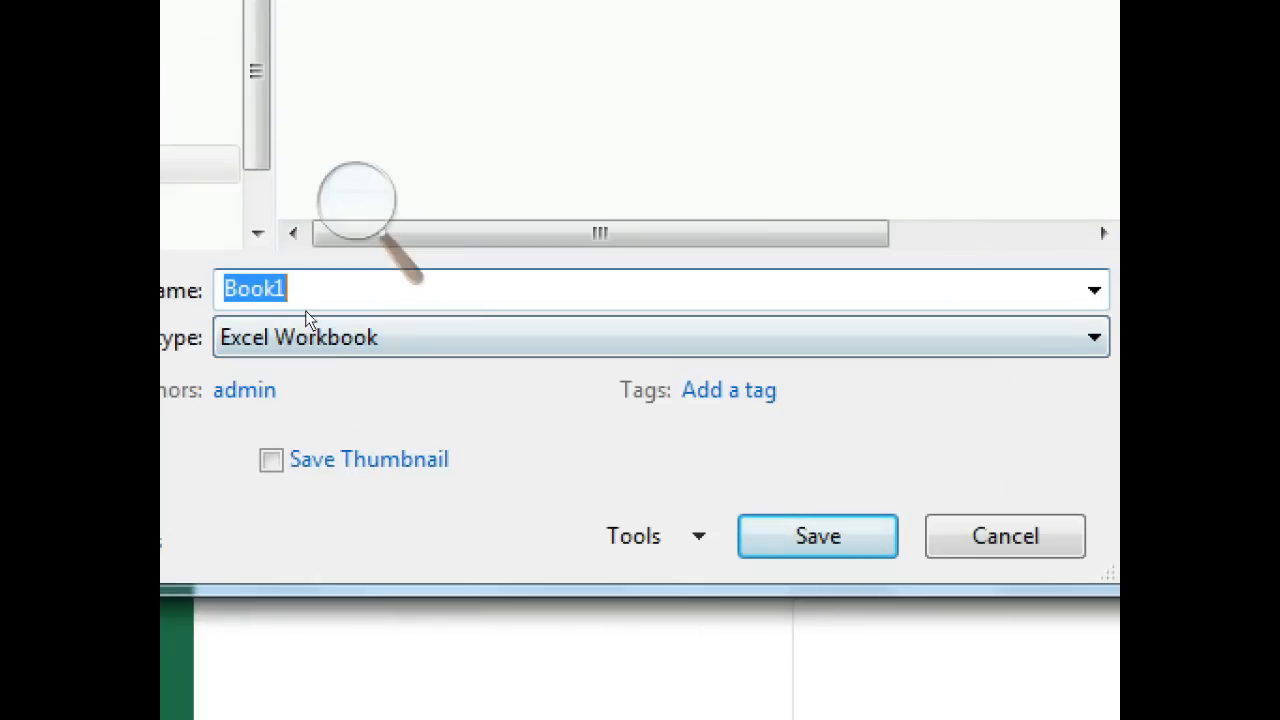
left_click(324, 343)
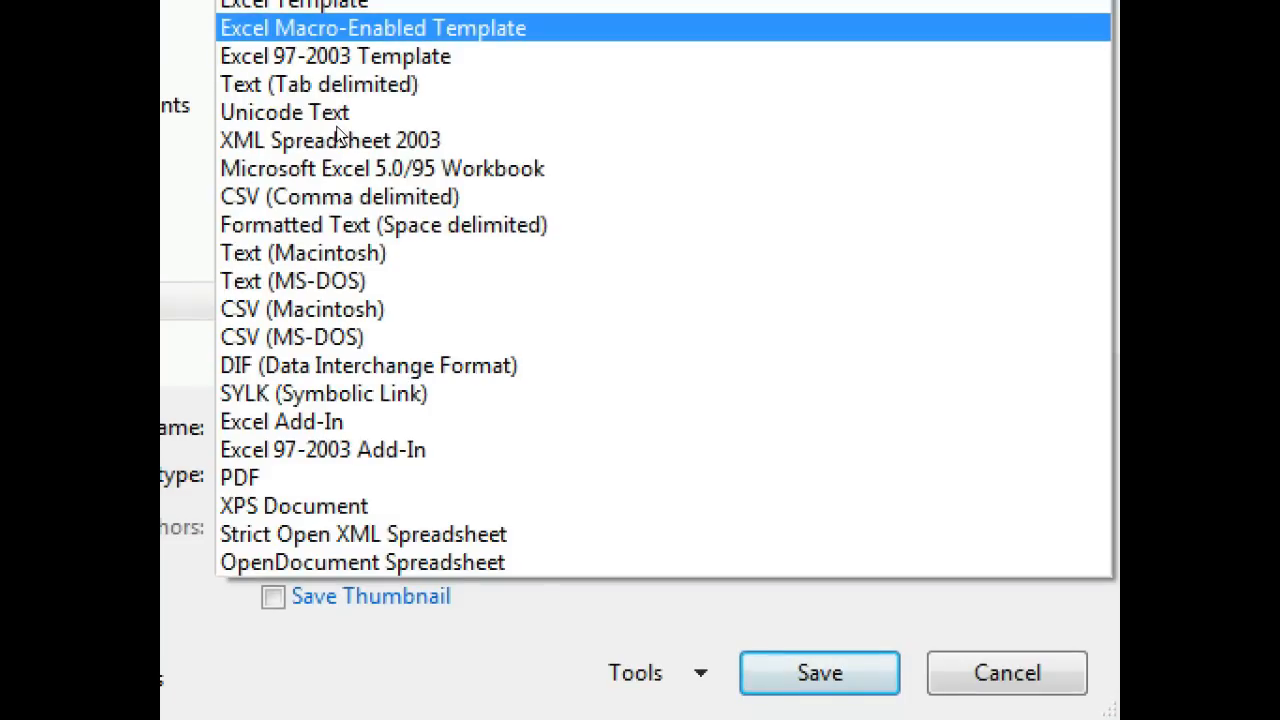
left_click(337, 28)
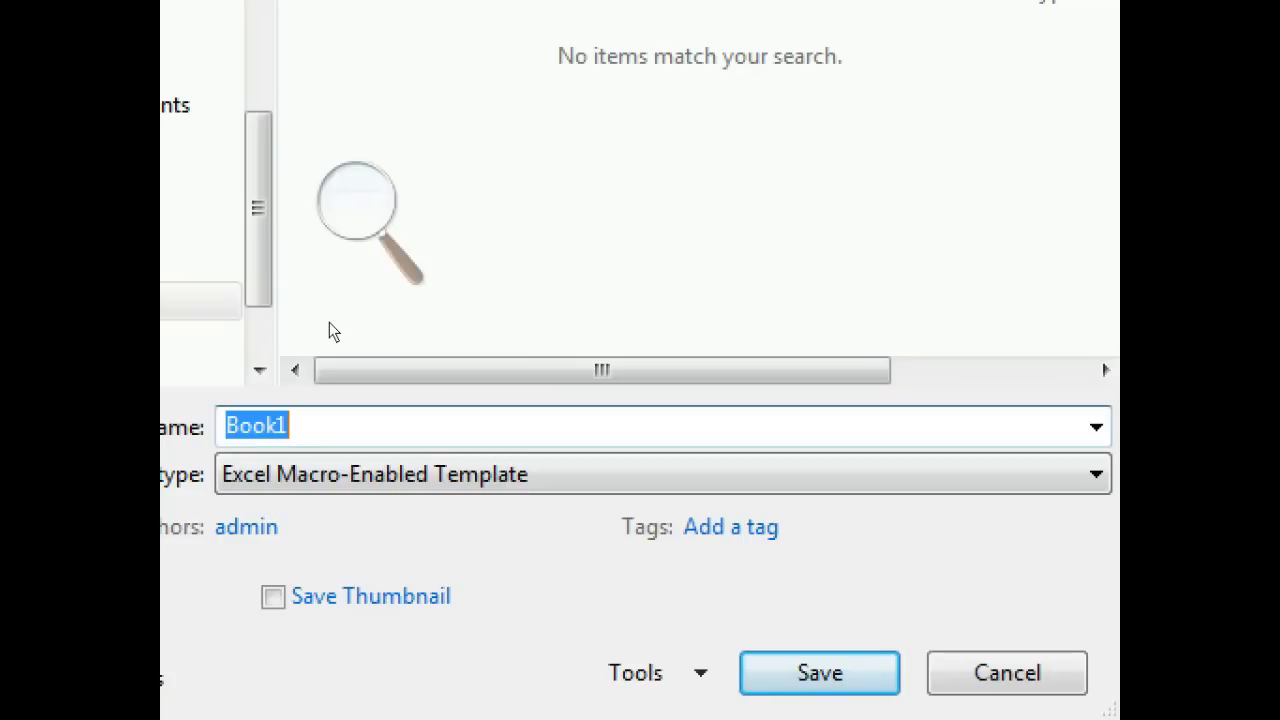
type("subto")
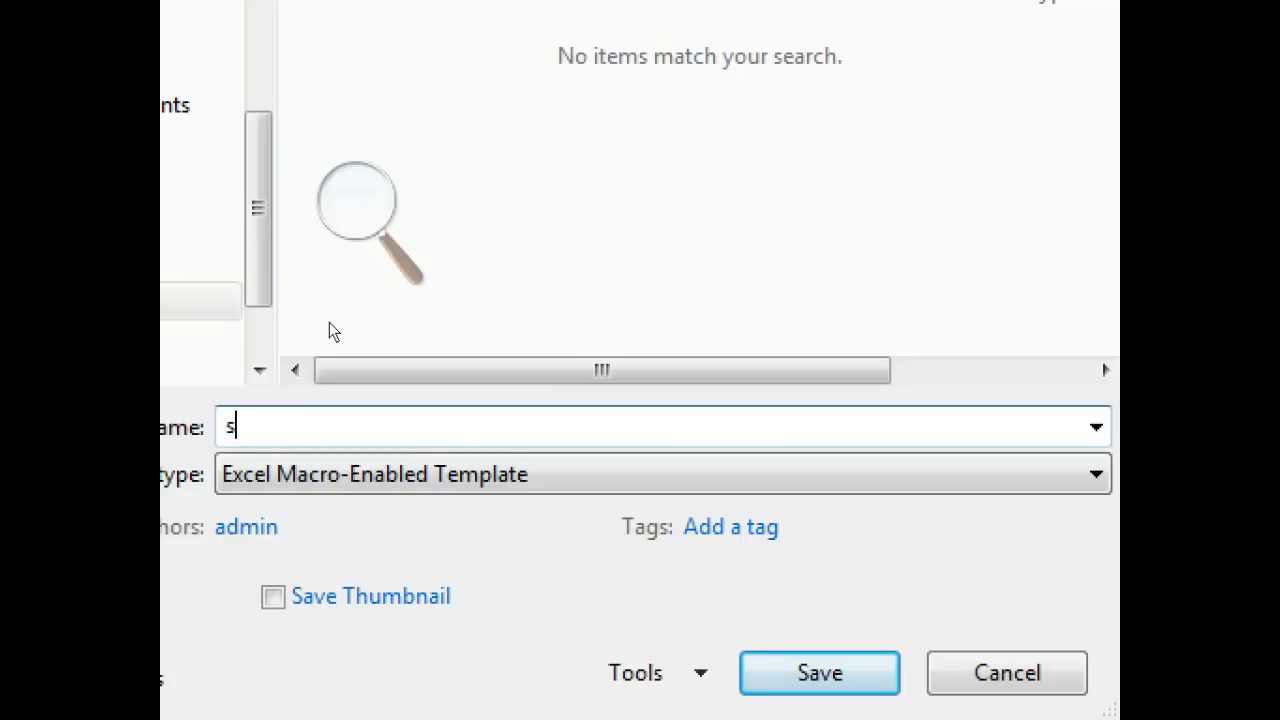
type("tal")
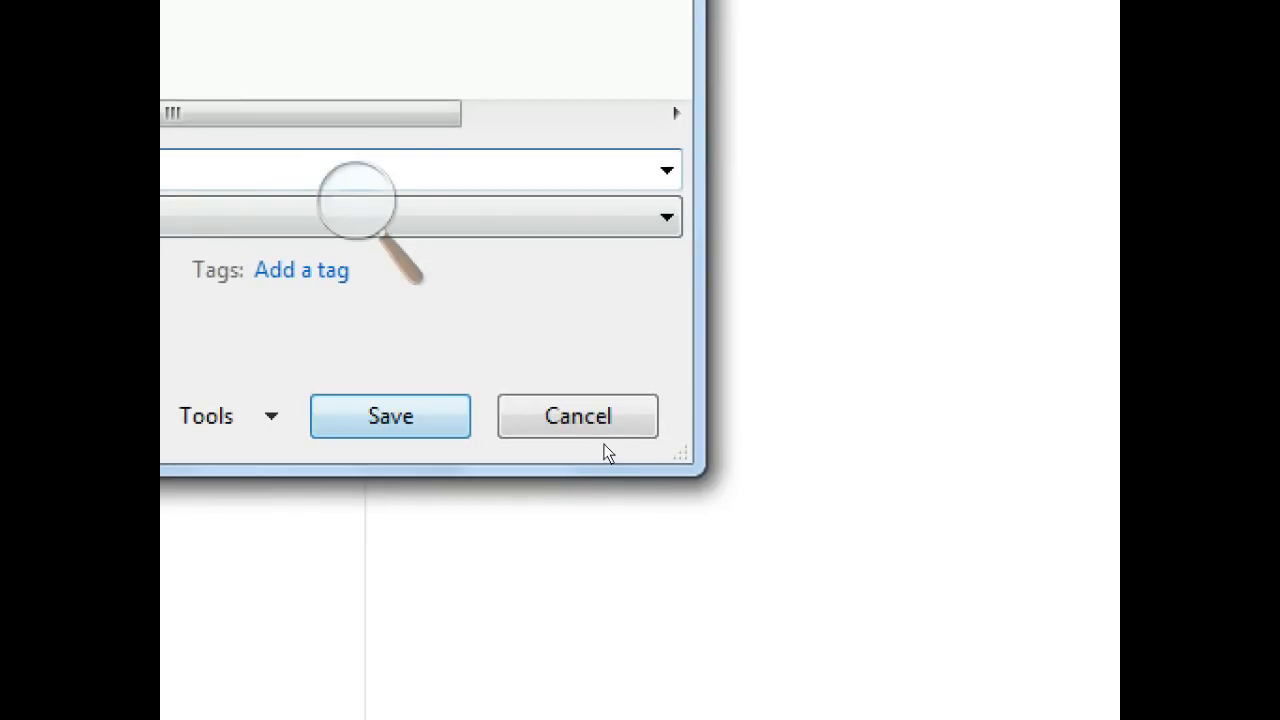
left_click(440, 430)
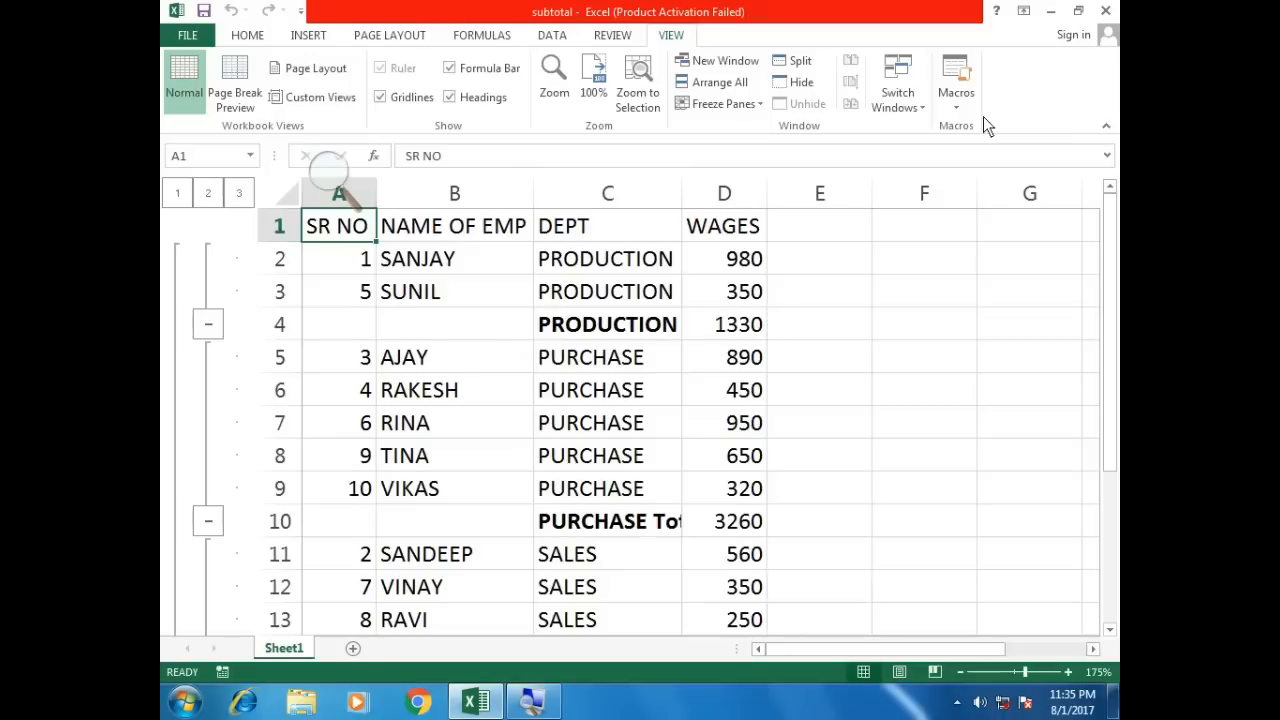
Minimize the workbook and check the file details of the saved subtotal template on the desktop
left_click(1050, 10)
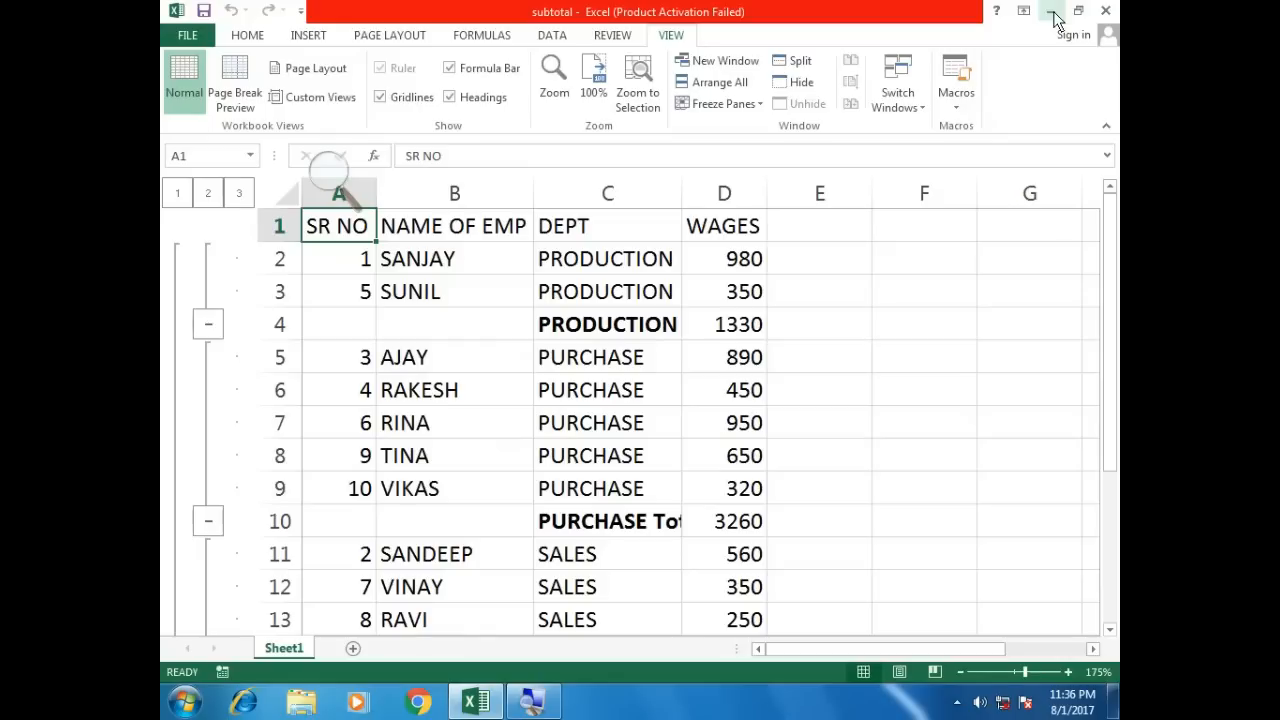
left_click(1051, 12)
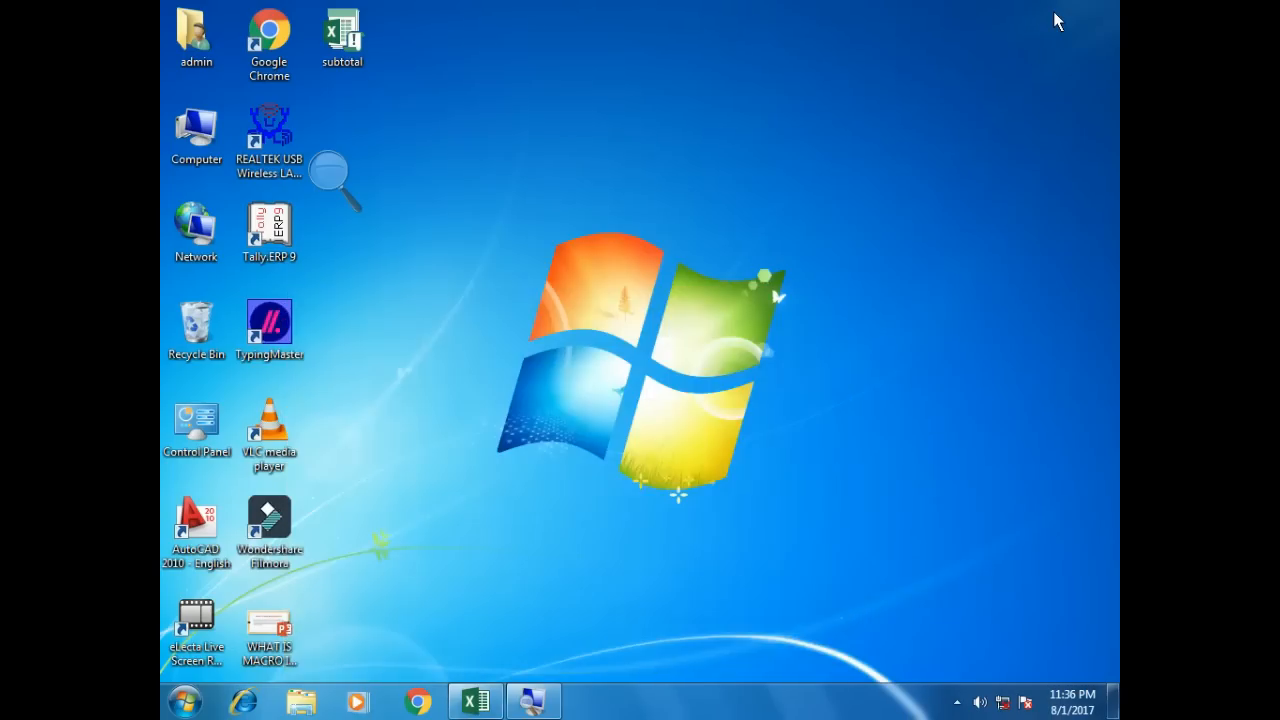
left_click(355, 60)
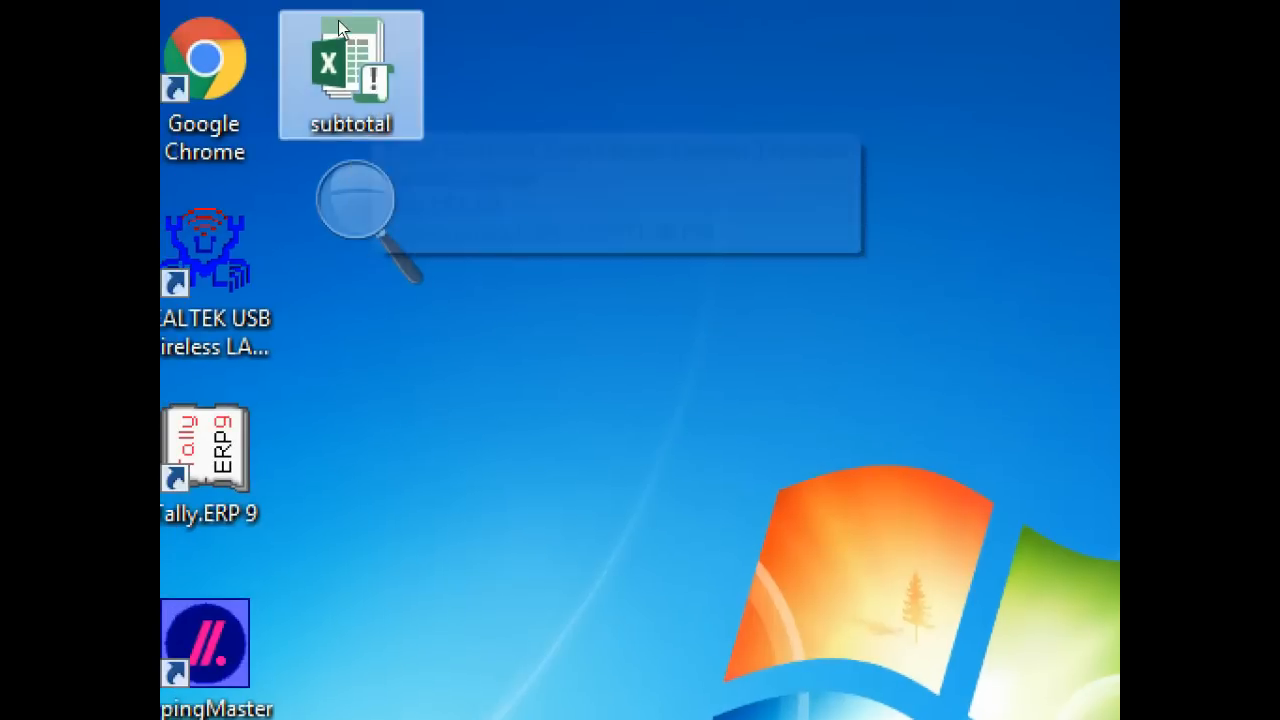
mouse_move(356, 52)
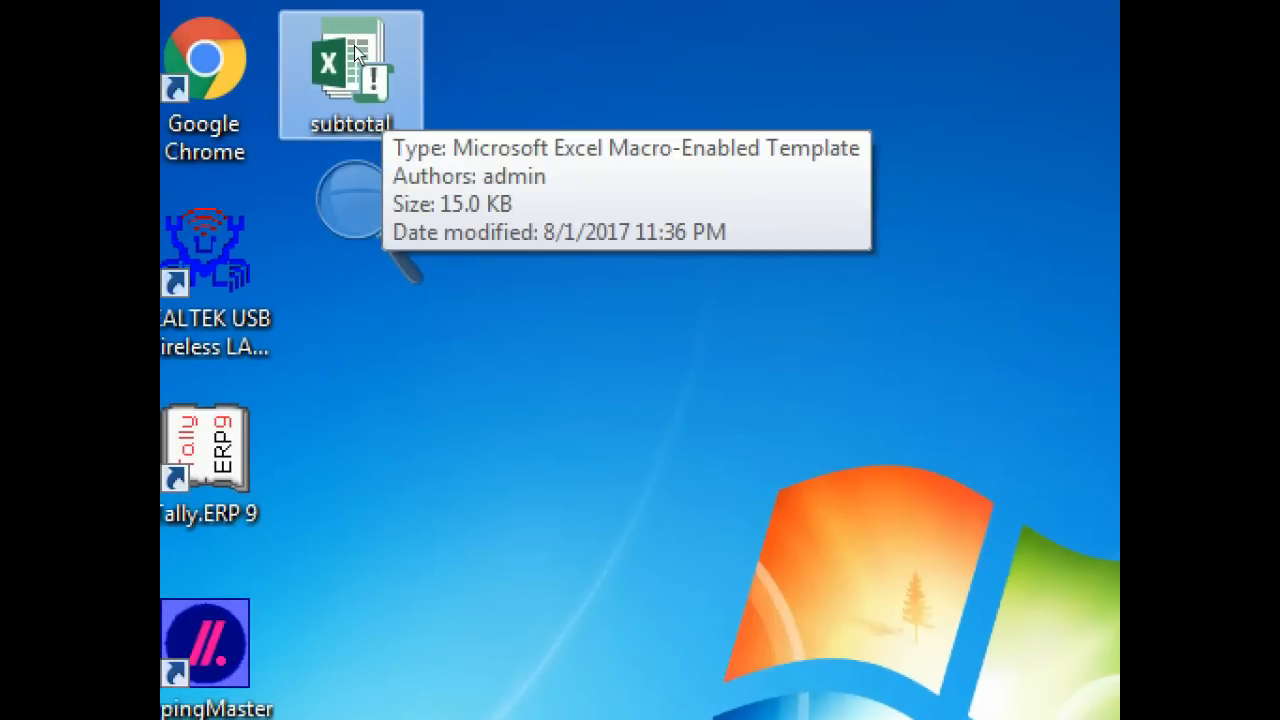